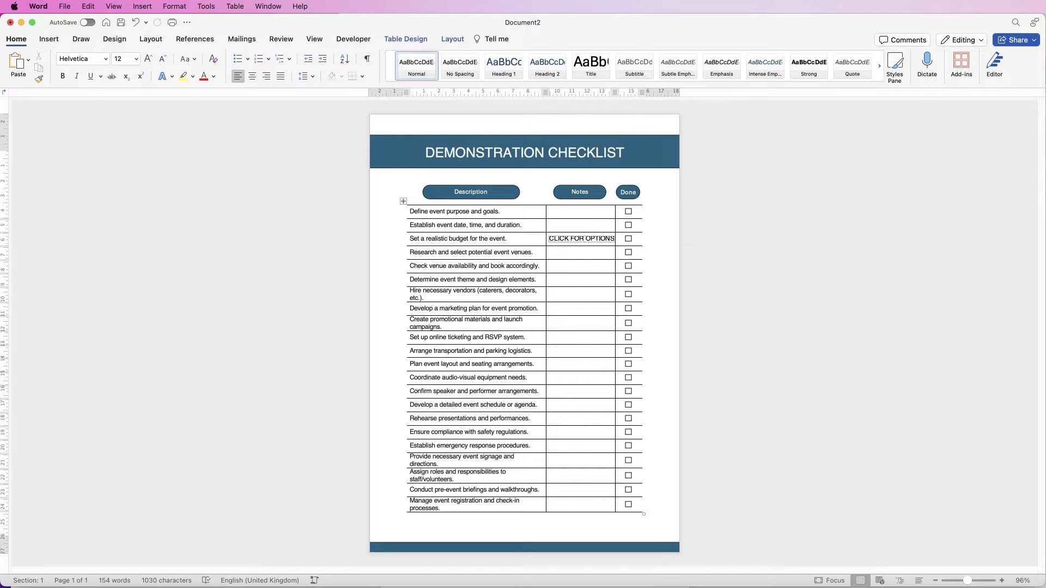
# Step: Create a new blank document, show the ruler, and lower the bottom page margin
pyautogui.press('super+n')
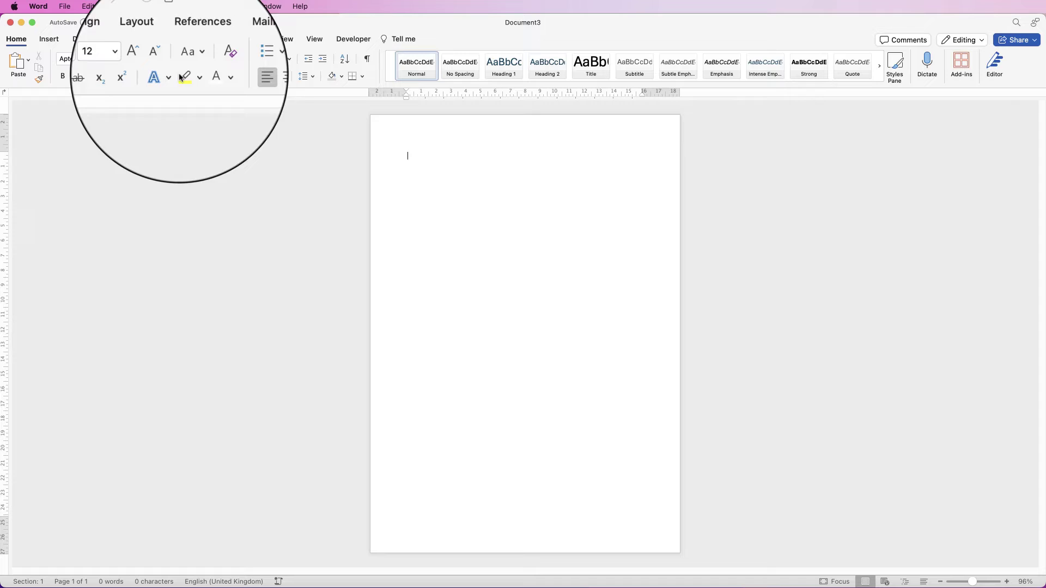
pyautogui.click(314, 39)
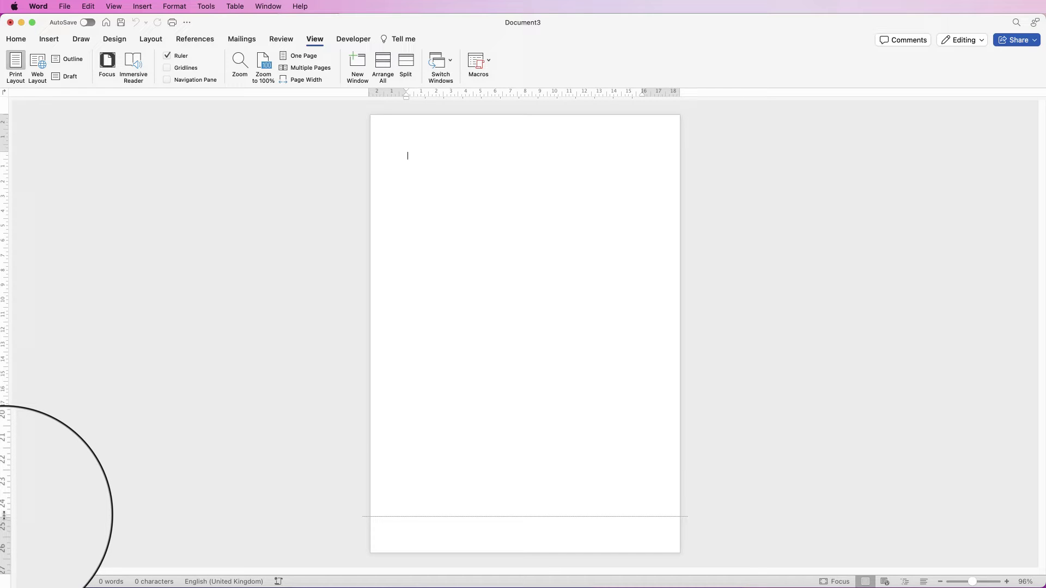
pyautogui.moveTo(4, 515); pyautogui.dragTo(4, 534)
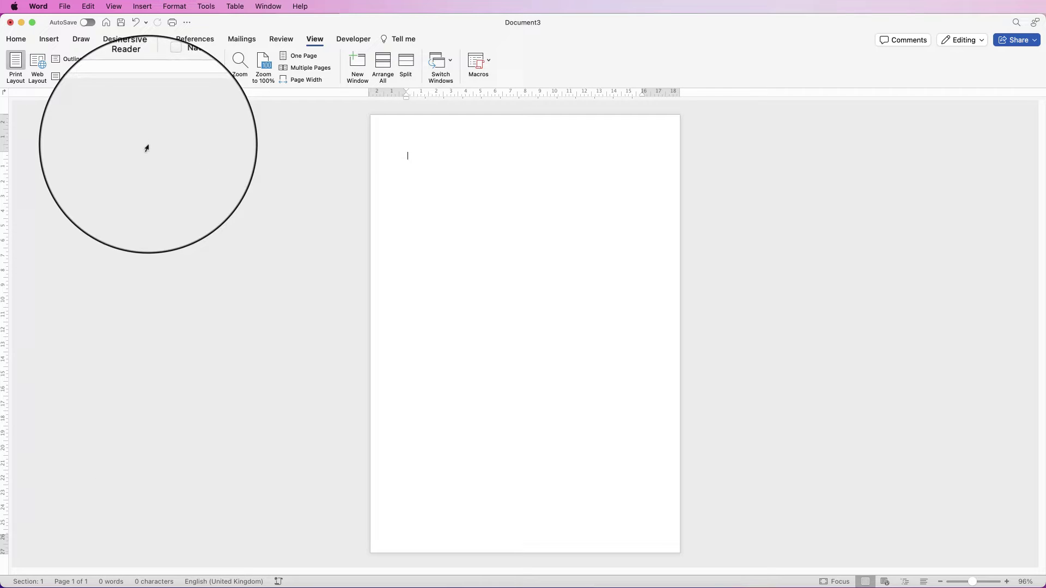
# Step: Insert a blank table with 3 columns and 22 rows at the top of the page
pyautogui.click(54, 39)
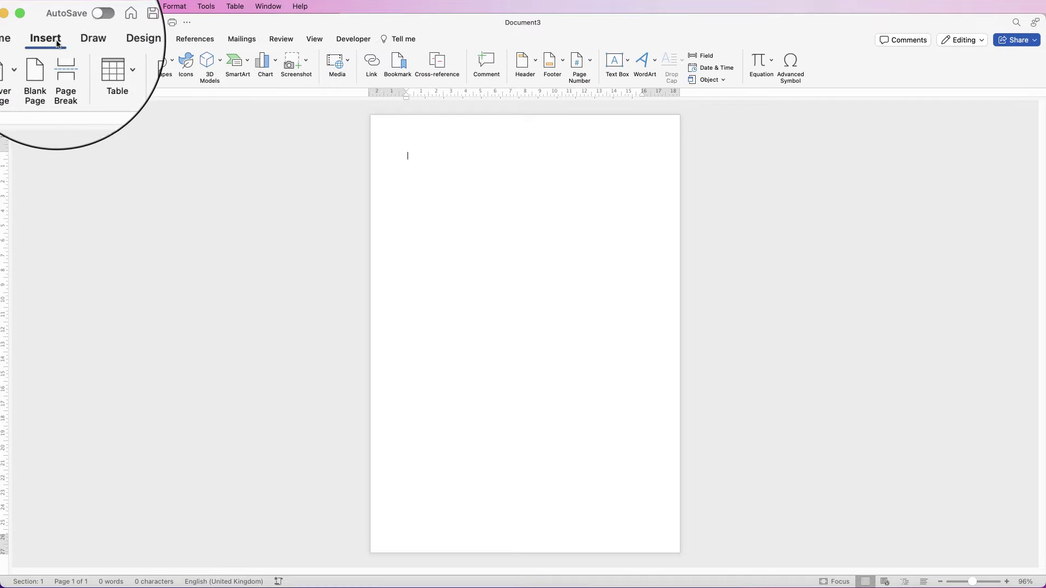
pyautogui.click(93, 64)
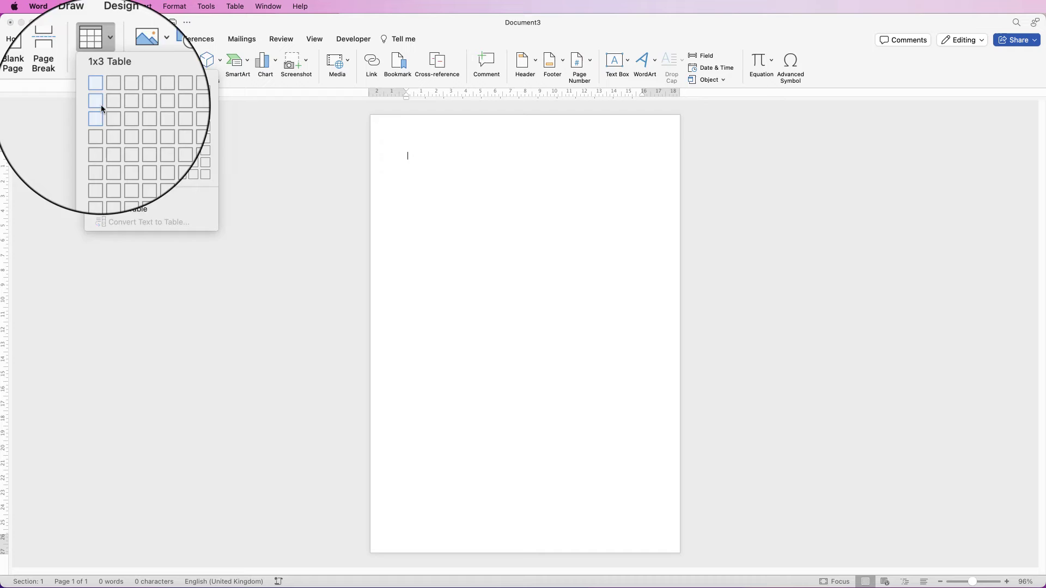
pyautogui.click(131, 196)
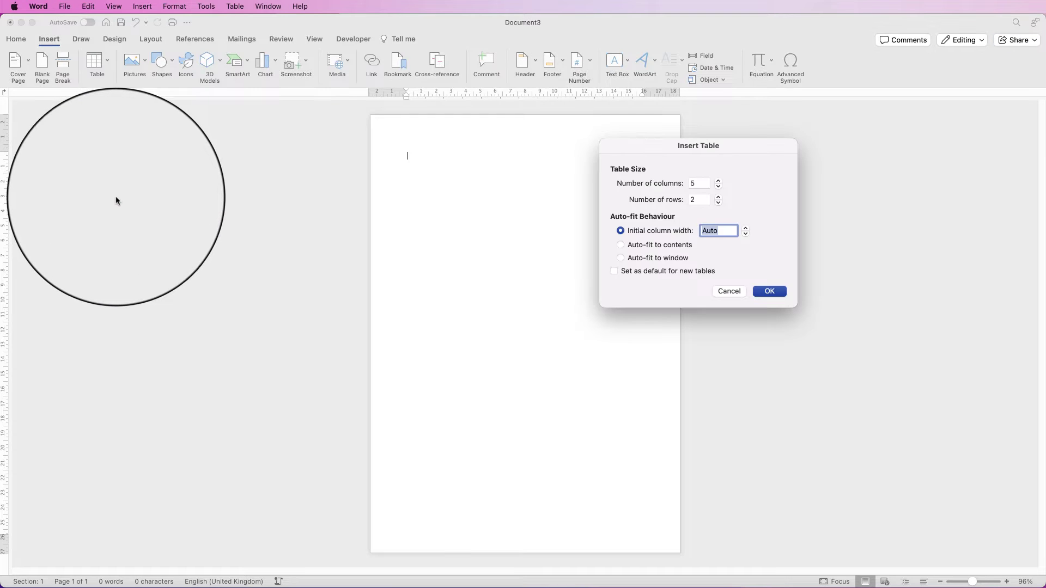
pyautogui.press('Tab')
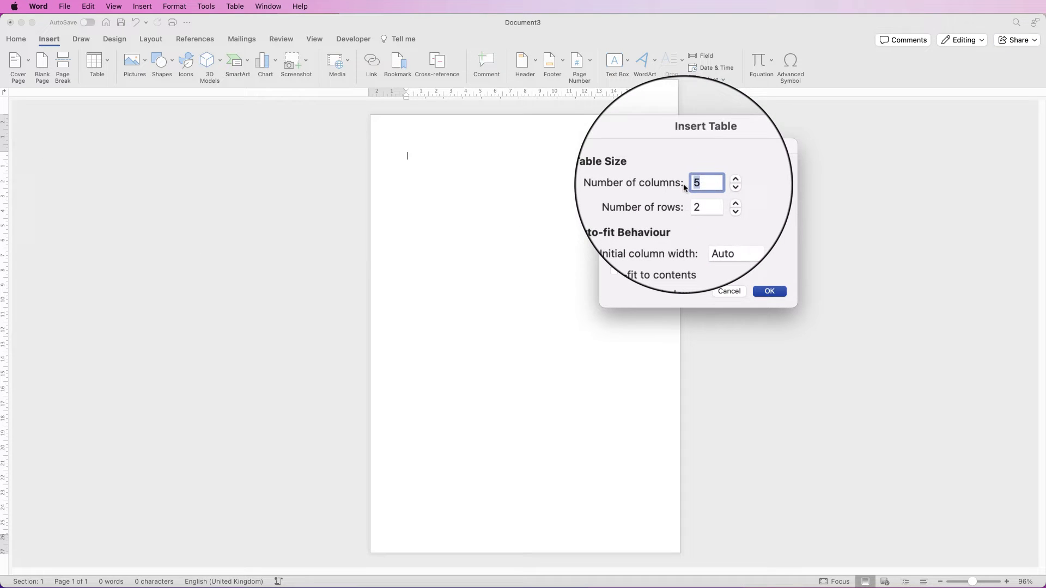
pyautogui.write('3')
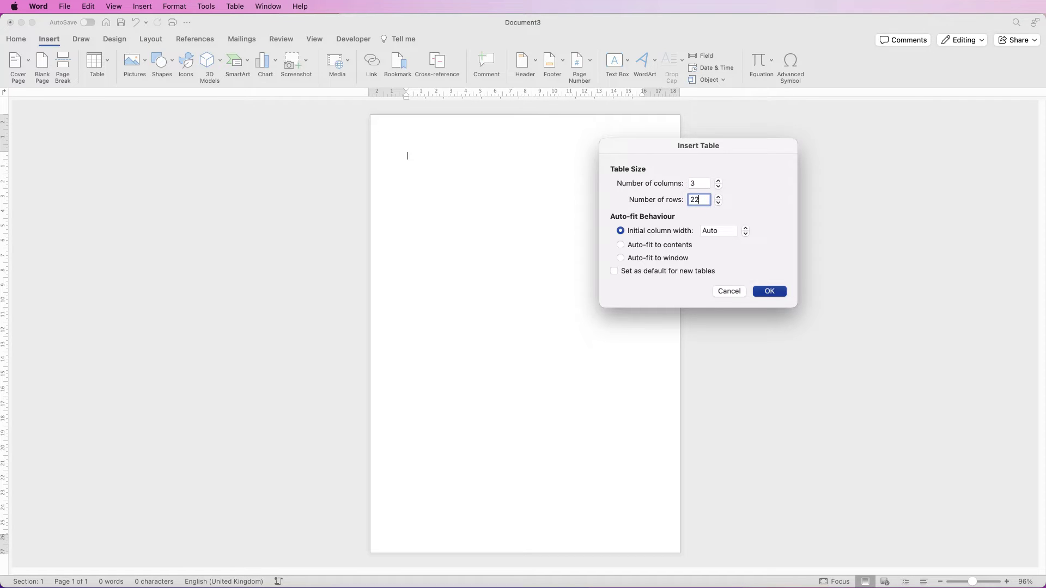
pyautogui.press('Return')
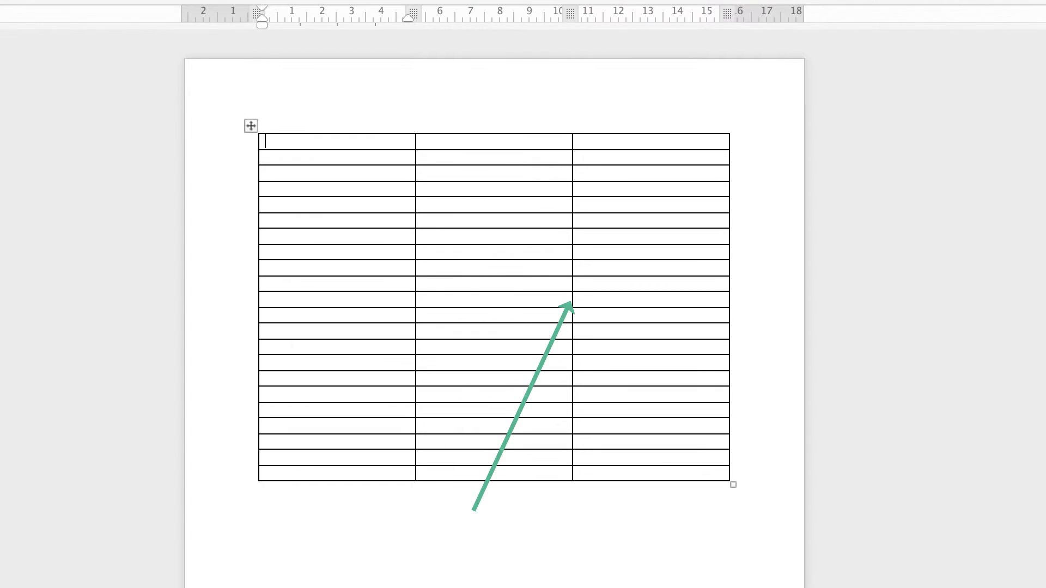
# Step: Widen the table's first and second columns and add a blank line above the table
pyautogui.moveTo(572, 305); pyautogui.dragTo(698, 305)
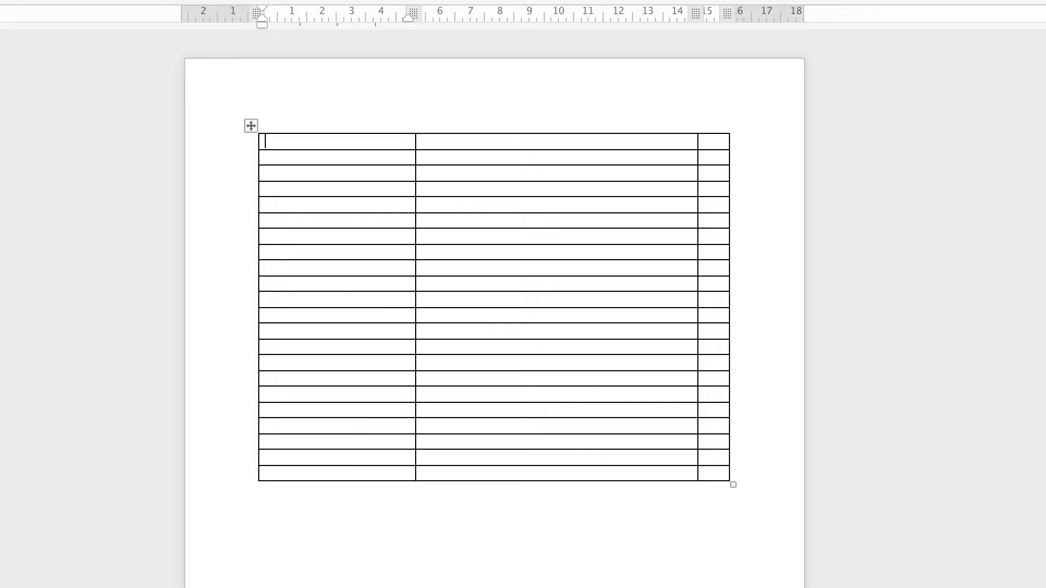
pyautogui.moveTo(415, 305)
pyautogui.mouseDown()
pyautogui.moveTo(566, 305)
pyautogui.moveTo(547, 305)
pyautogui.mouseUp()
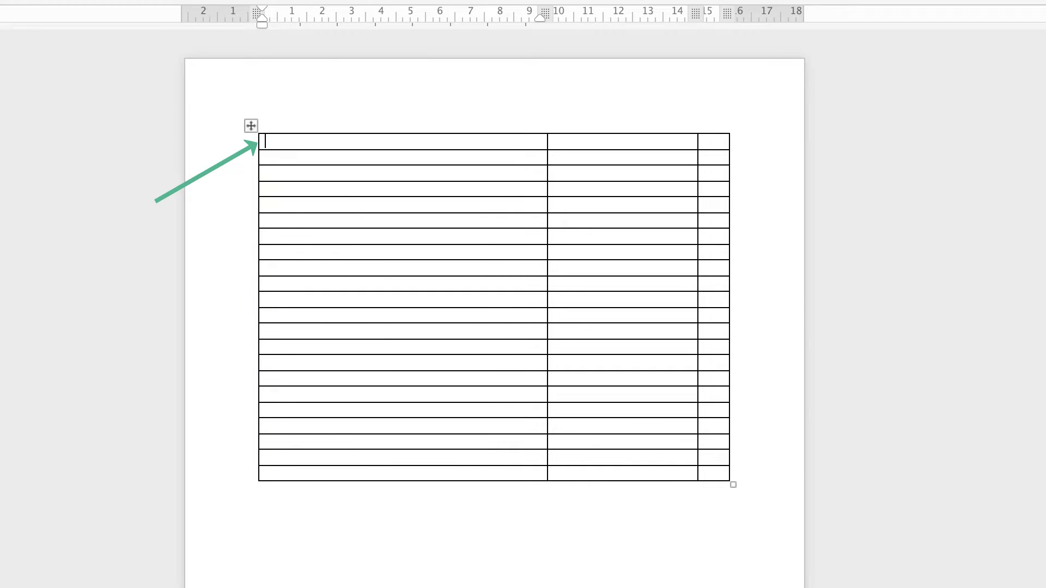
pyautogui.press('Return')
pyautogui.press('Return')
pyautogui.press('Return')
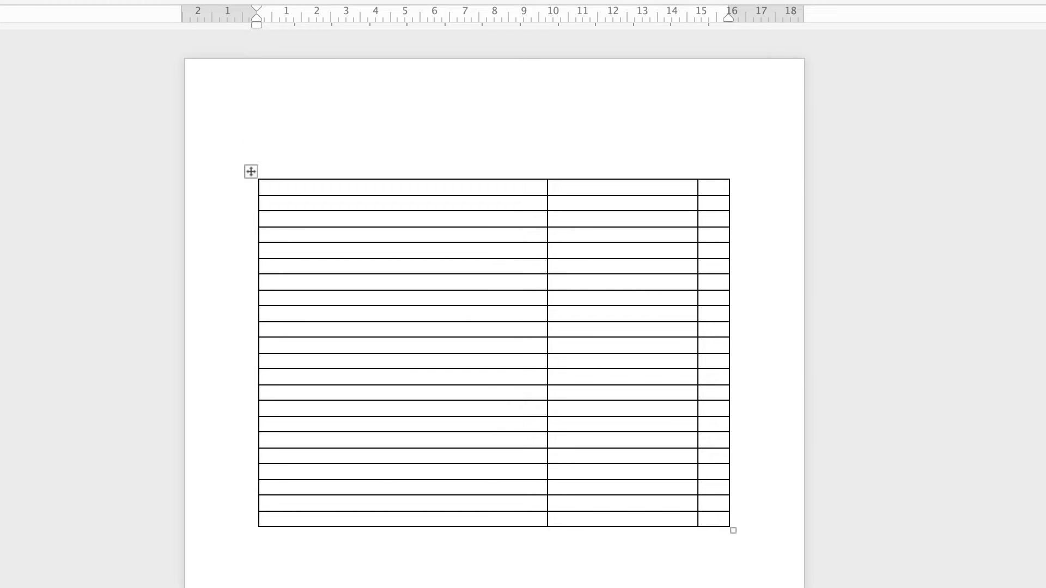
# Step: Paste 22 event-planning tasks into column one, then set all rows to 0.9 cm with centre-left alignment
pyautogui.hotkey('shift', 'Down')
pyautogui.hotkey('shift', 'Down')
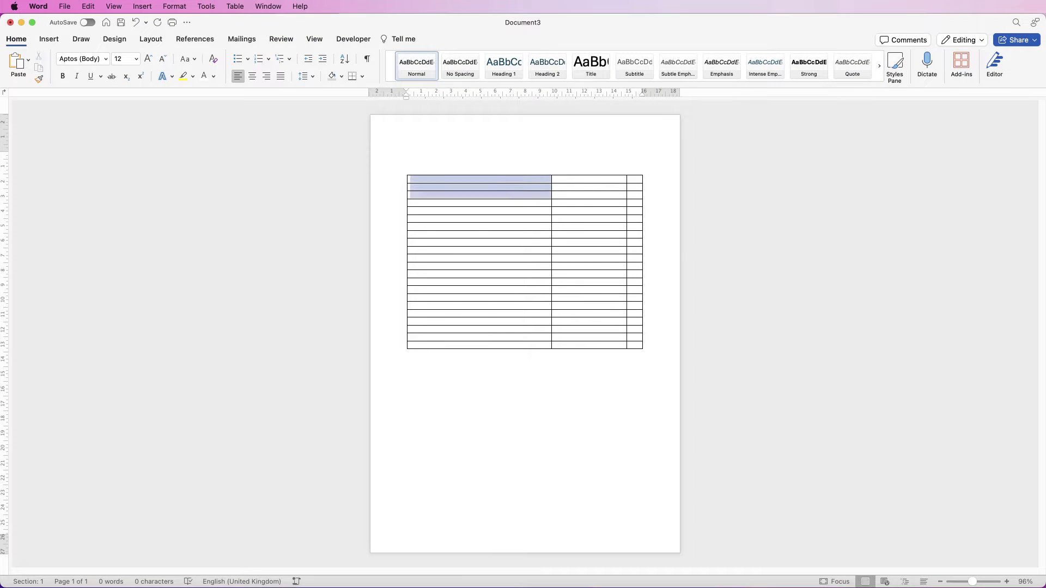
pyautogui.hotkey('shift', 'Down')
pyautogui.hotkey('shift', 'Down')
pyautogui.hotkey('shift', 'Down')
pyautogui.hotkey('shift', 'Down')
pyautogui.hotkey('shift', 'Down')
pyautogui.hotkey('shift', 'Down')
pyautogui.hotkey('shift', 'Down')
pyautogui.hotkey('shift', 'Down')
pyautogui.hotkey('shift', 'Down')
pyautogui.hotkey('shift', 'Down')
pyautogui.hotkey('shift', 'Down')
pyautogui.hotkey('shift', 'Down')
pyautogui.hotkey('shift', 'Down')
pyautogui.hotkey('shift', 'Down')
pyautogui.hotkey('shift', 'Down')
pyautogui.hotkey('shift', 'Down')
pyautogui.hotkey('shift', 'Down')
pyautogui.hotkey('shift', 'Down')
pyautogui.hotkey('shift', 'Down')
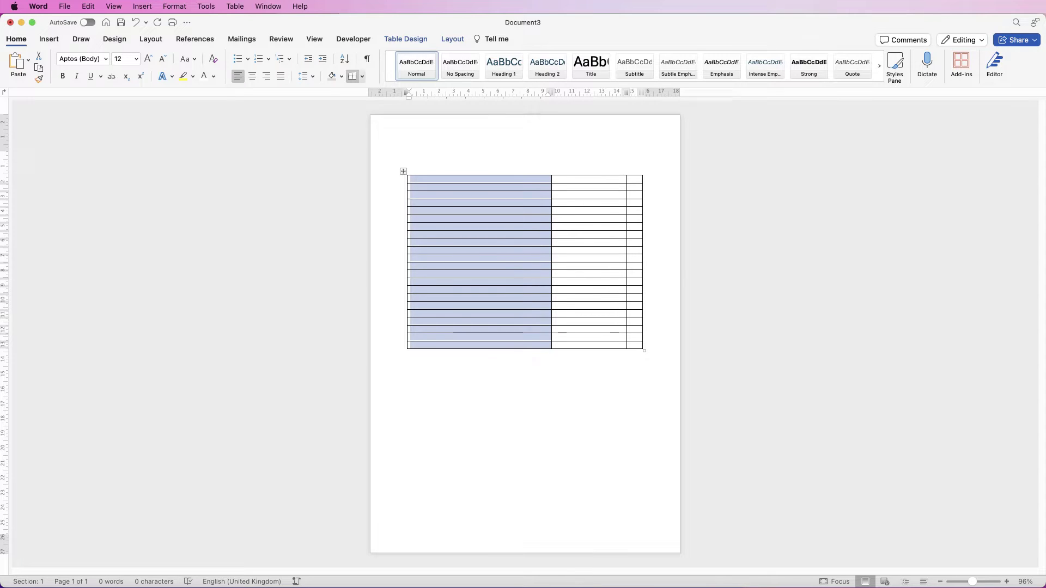
pyautogui.write('Define event objectives and goals. Set event date, time, and duration. Determine event budget and allocate funds. Research and select suitable event venues. Confirm venue availability and make reservations. Choose event theme and design elements. Hire necessary vendors and service providers. Develop a marketing strategy for promotion. Create and distribute event invitations. Set up online registration or ticketing system. Arrange transportation and parking logistics. Plan event layout and seating arrangements. Coordinate audiovisual equipment needs. Confirm speaker and entertainment arrangements. Create a detailed event schedule or agenda. Conduct rehearsals for presentations or performances. Ensure compliance with safety regulations. Establish emergency response protocols. Prepare event signage and directional materials. Assign roles and responsibilities to team members. Conduct pre-event briefings and walkthroughs. Oversee event execution and manage logistics.')
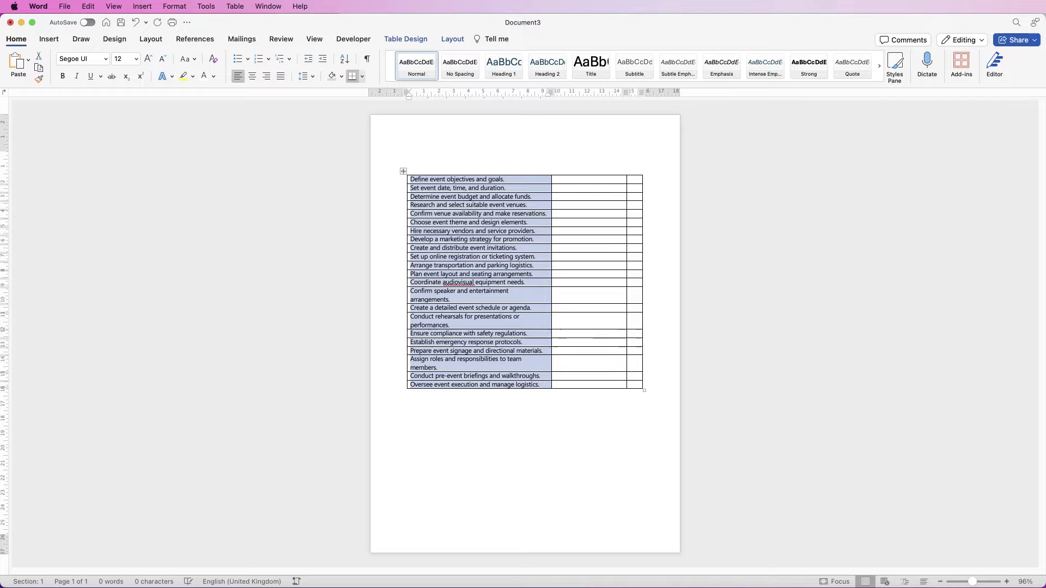
pyautogui.press('super+a')
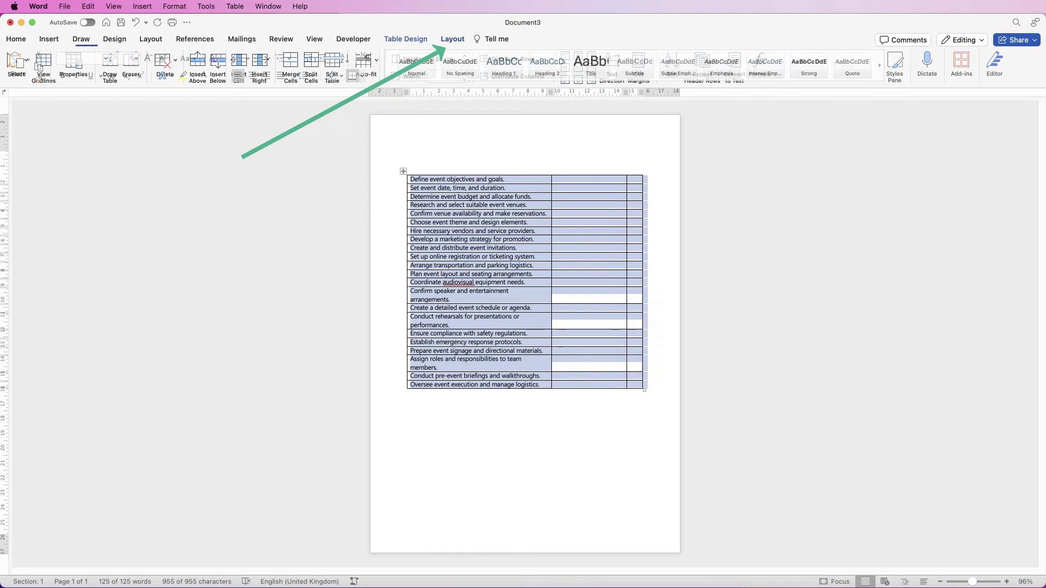
pyautogui.click(452, 39)
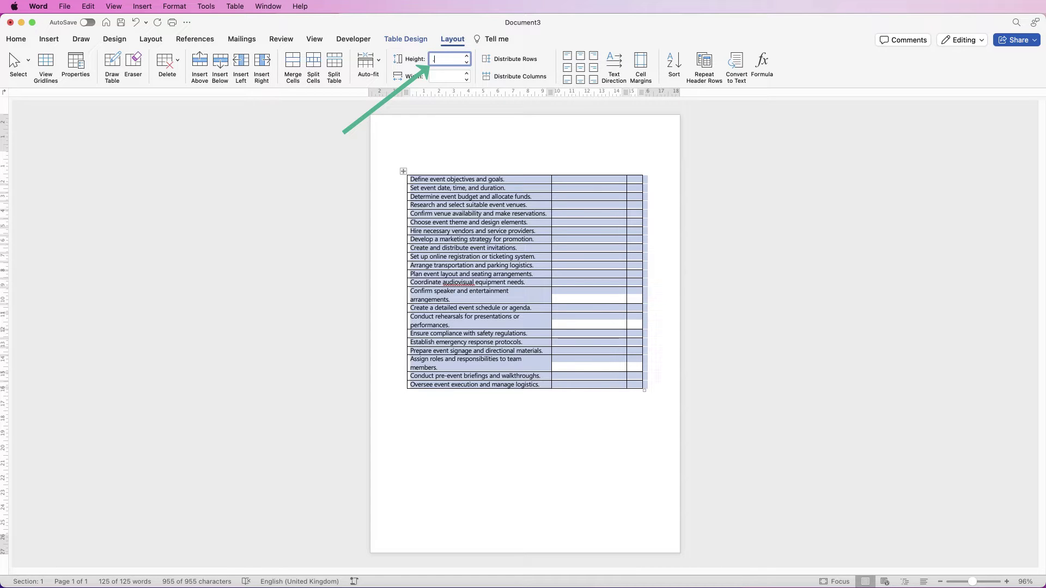
pyautogui.write('0.9')
pyautogui.press('Return')
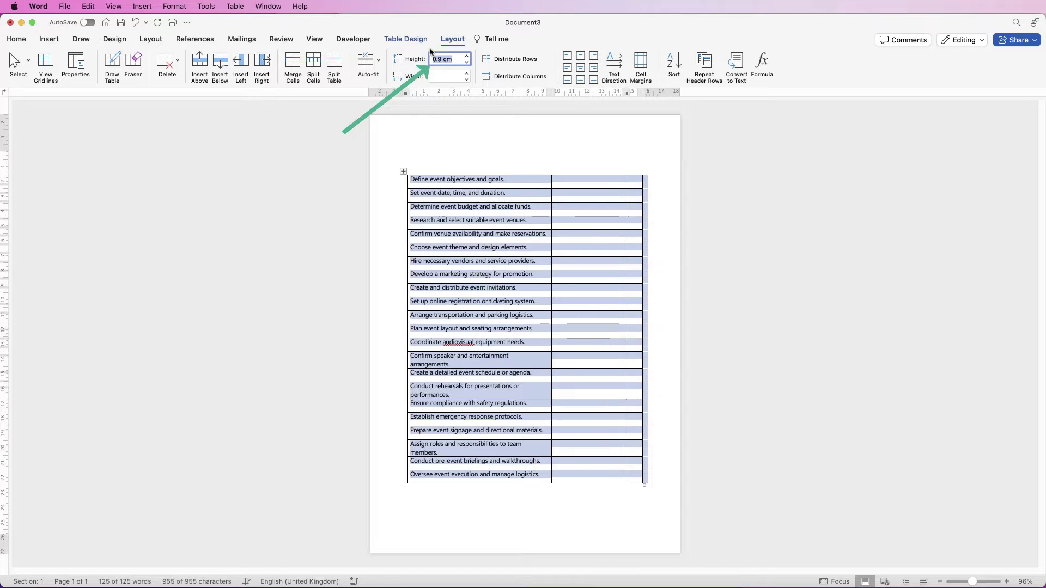
pyautogui.click(566, 69)
pyautogui.click(455, 169)
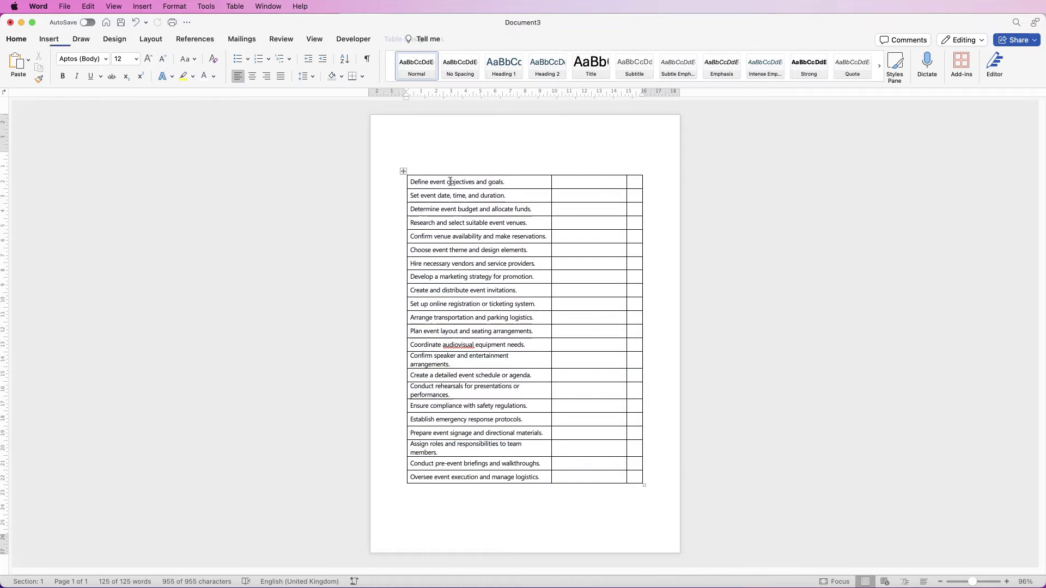
# Step: Add two more blank lines above the table and bring up the Developer tab's form tools
pyautogui.press('Return')
pyautogui.press('Return')
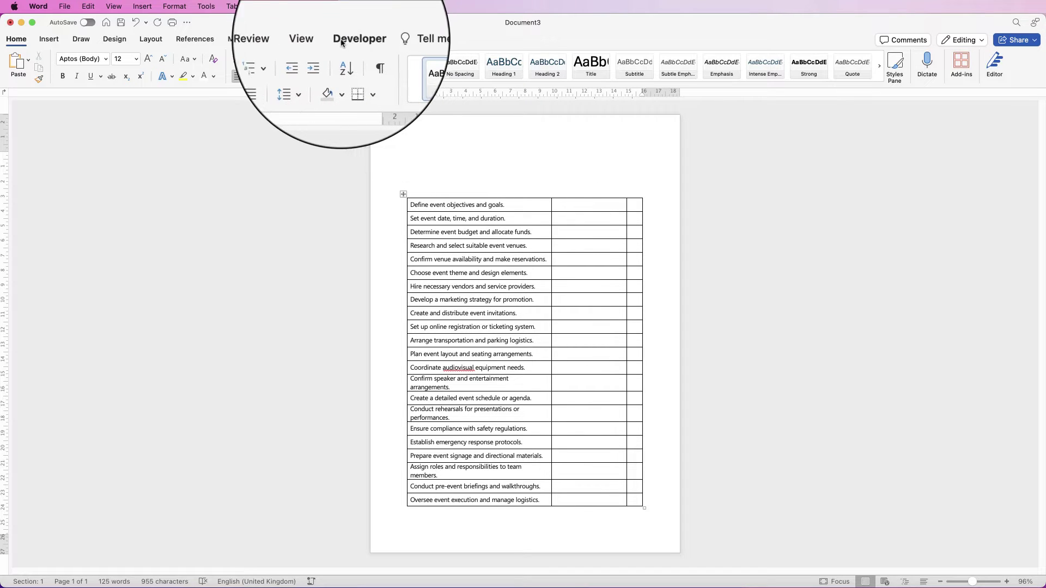
pyautogui.click(46, 7)
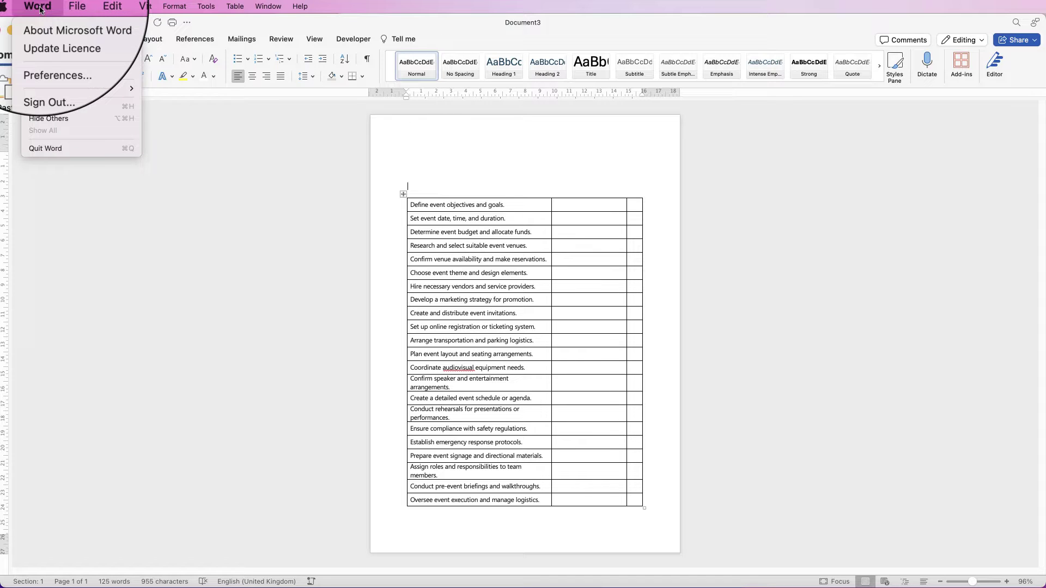
pyautogui.click(38, 53)
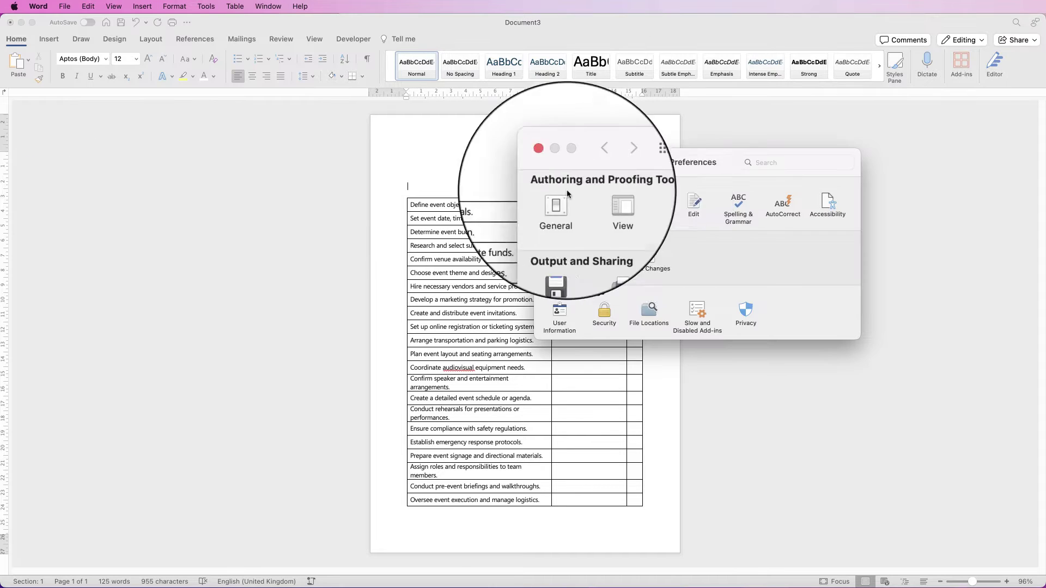
pyautogui.click(648, 208)
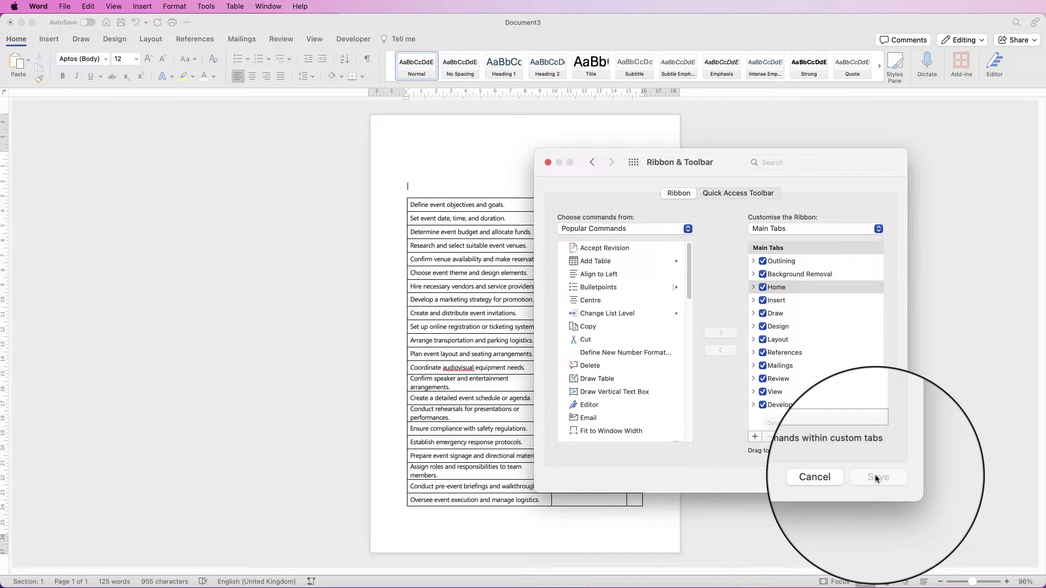
pyautogui.click(835, 478)
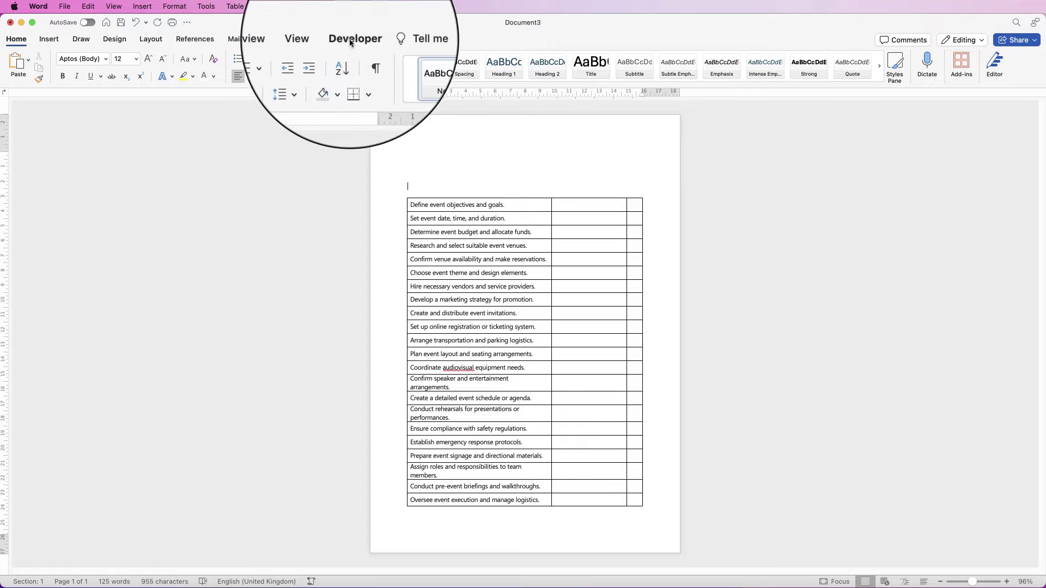
pyautogui.click(357, 43)
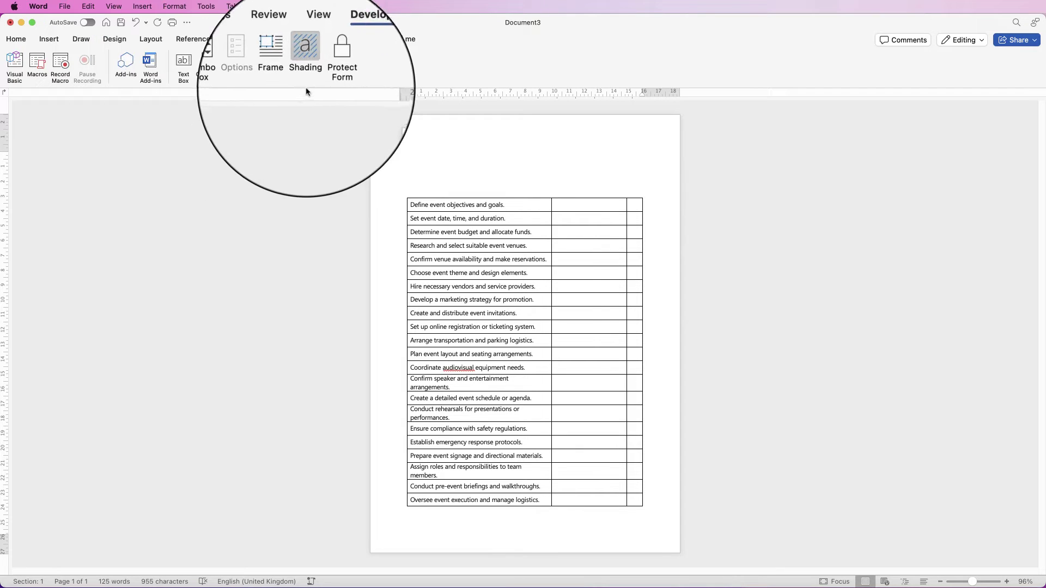
# Step: Insert checkbox form fields down the last column and centre them in their cells
pyautogui.click(637, 204)
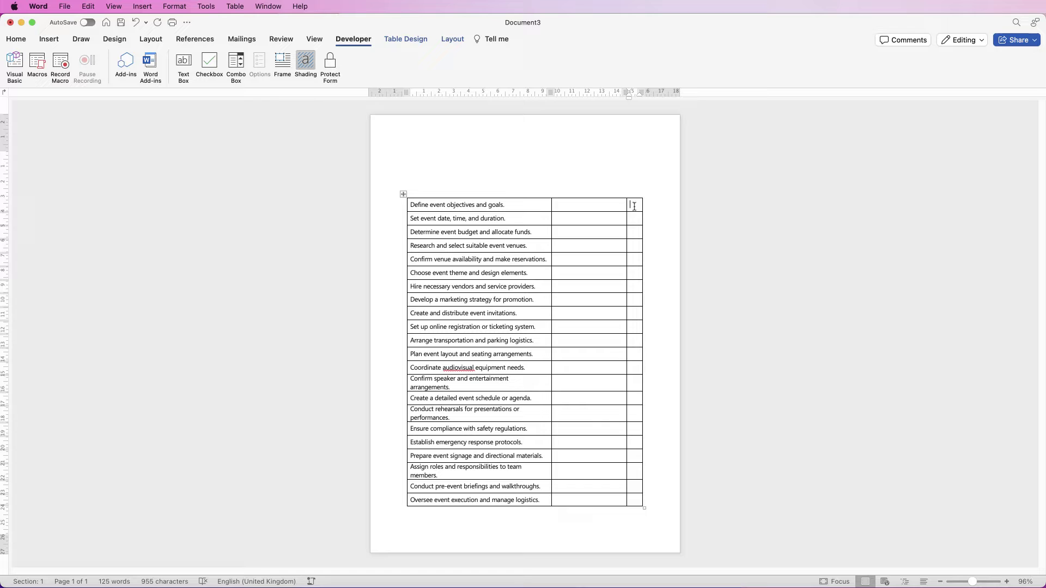
pyautogui.click(209, 62)
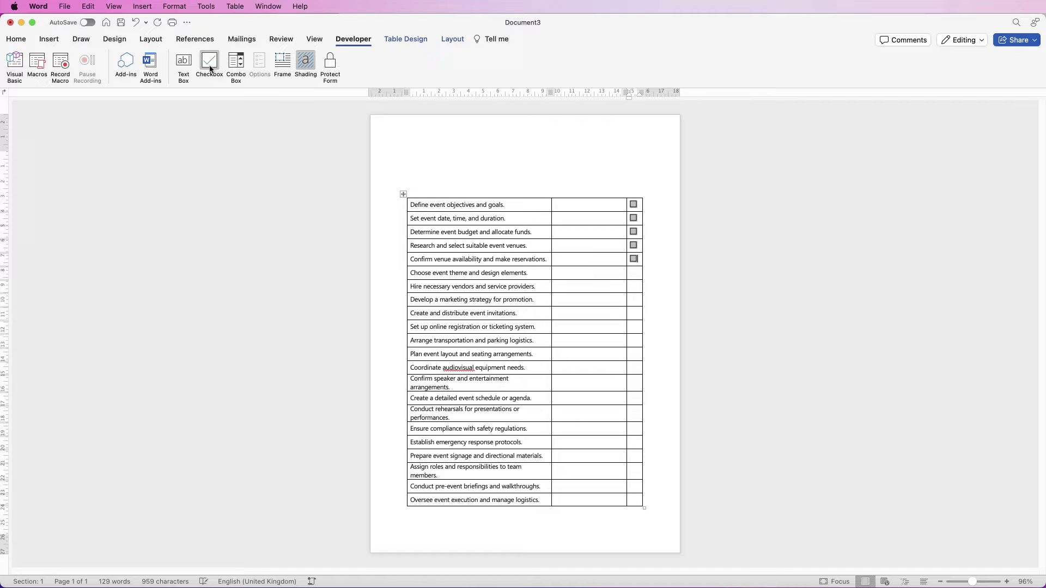
pyautogui.click(209, 67)
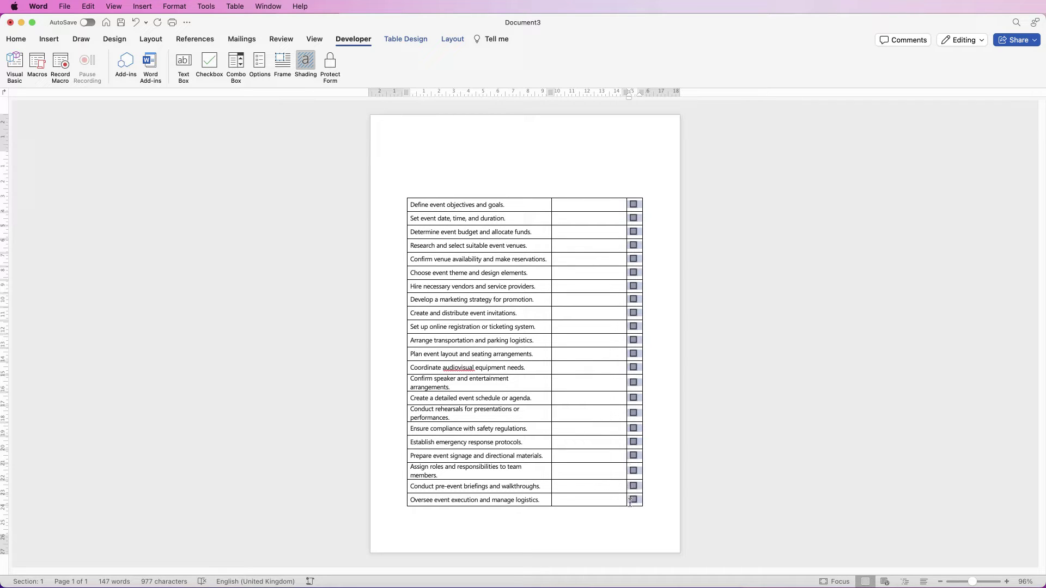
pyautogui.click(454, 42)
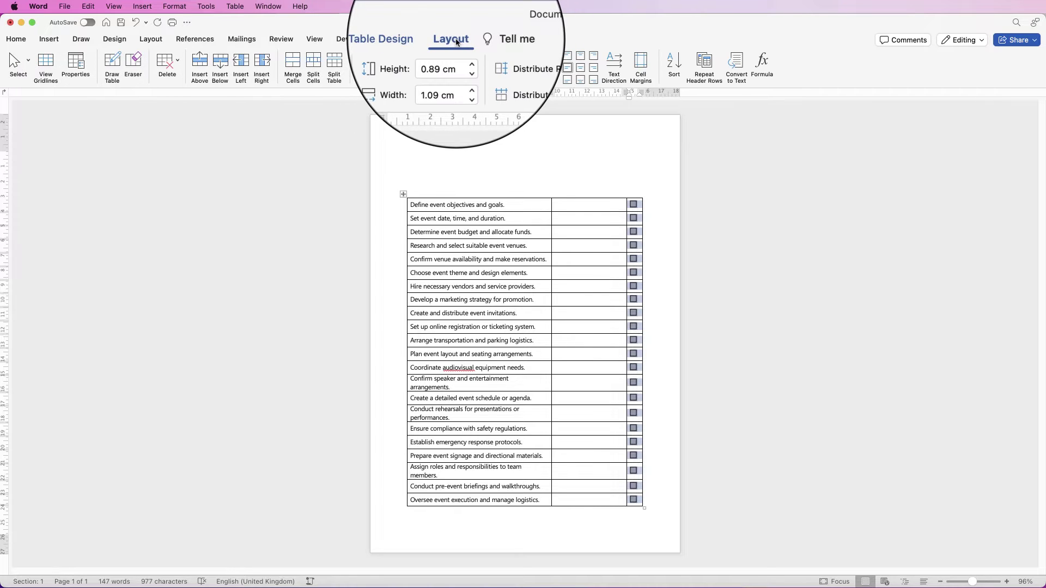
pyautogui.click(581, 69)
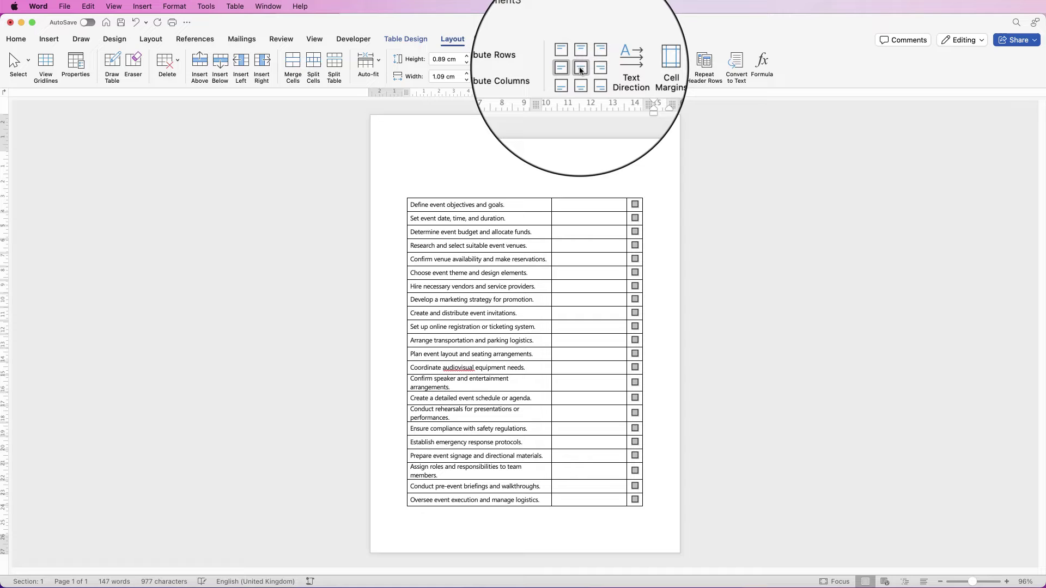
pyautogui.click(354, 39)
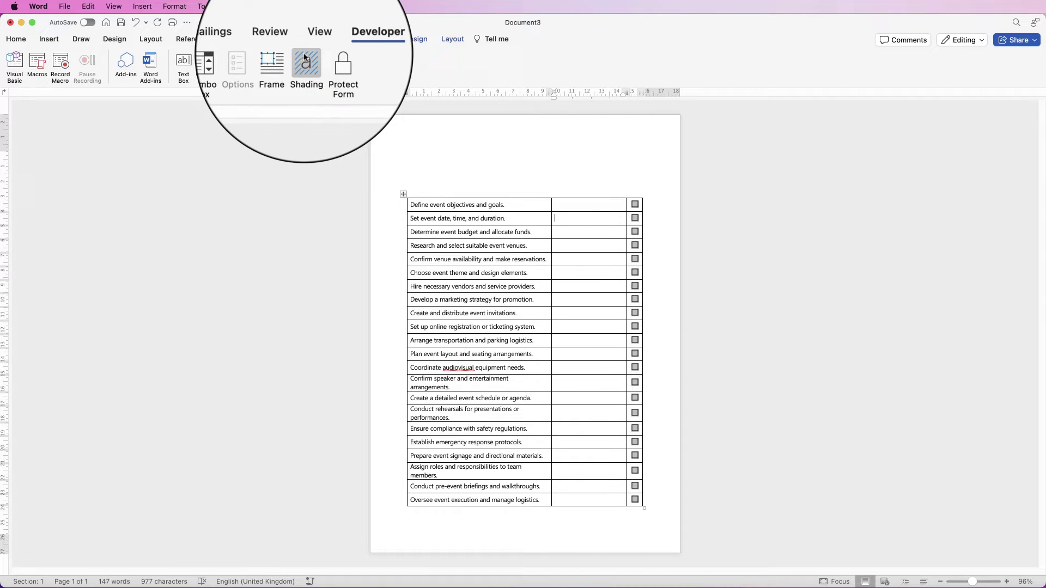
# Step: Turn on grey form field shading for the 22 checkbox fields
pyautogui.click(305, 66)
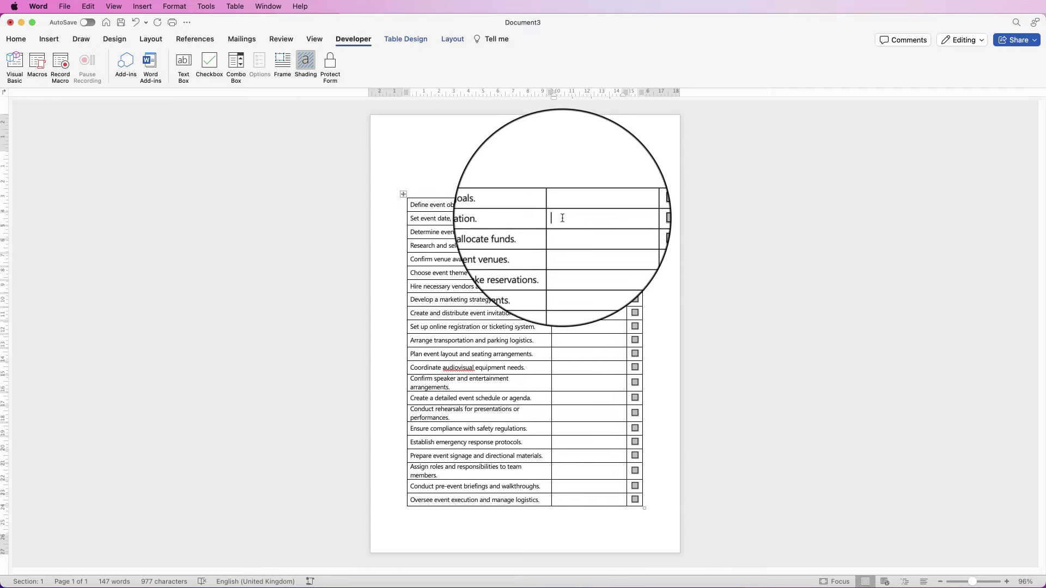
# Step: Add a text form field in row two's middle cell with a 20-character maximum length
pyautogui.click(599, 219)
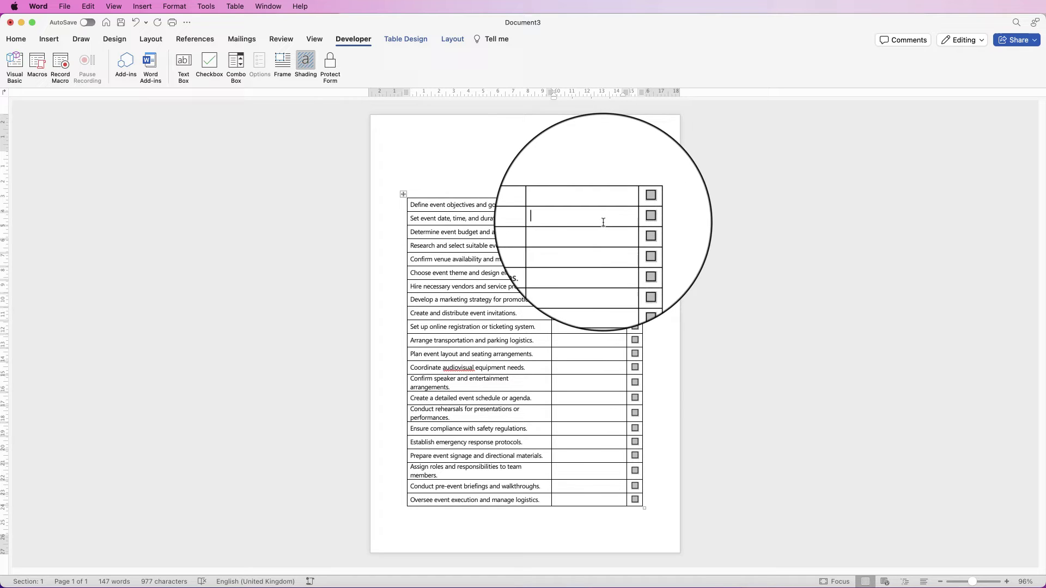
pyautogui.click(181, 61)
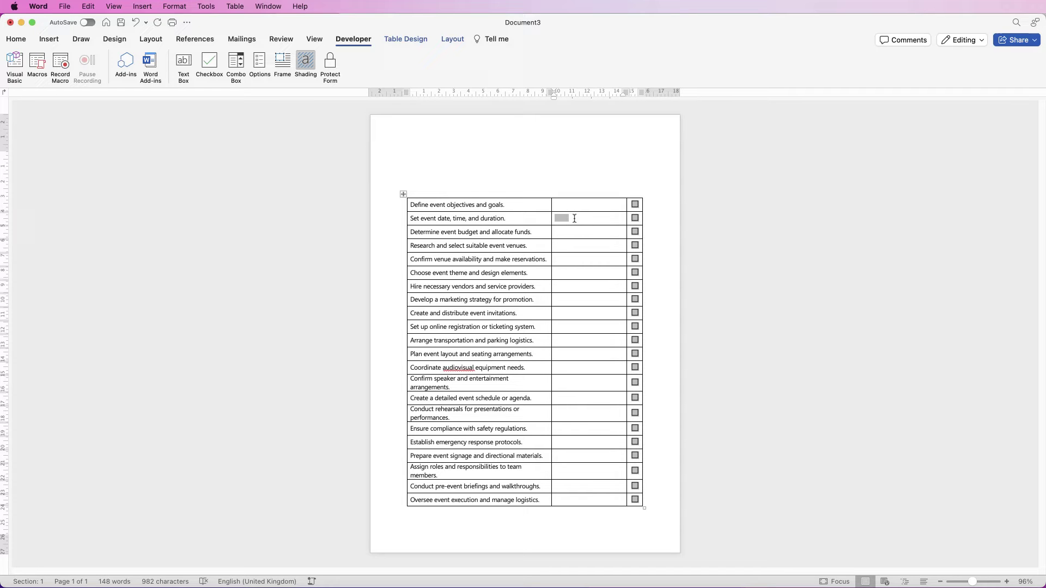
pyautogui.click(260, 64)
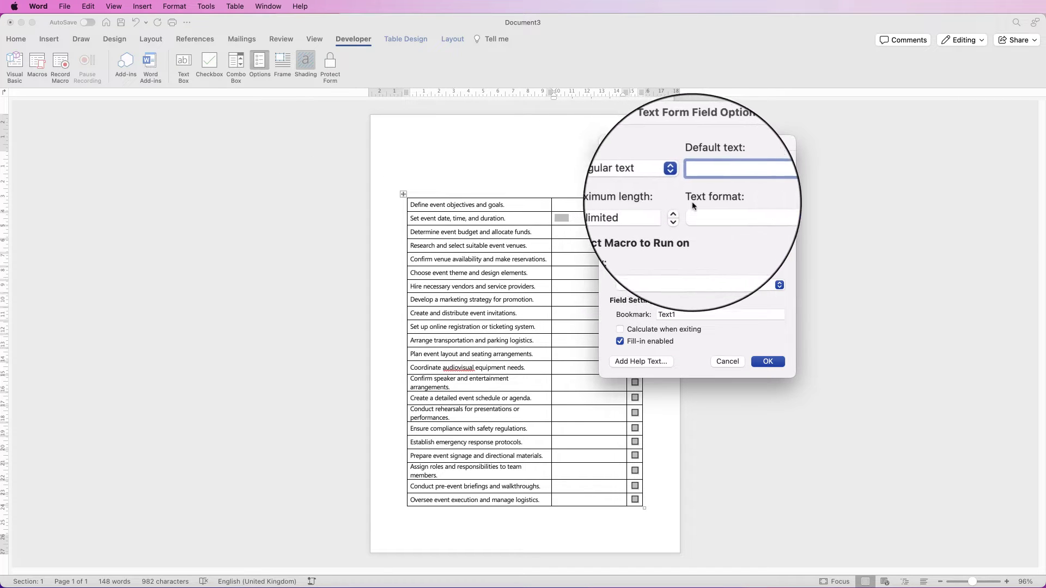
pyautogui.doubleClick(615, 210)
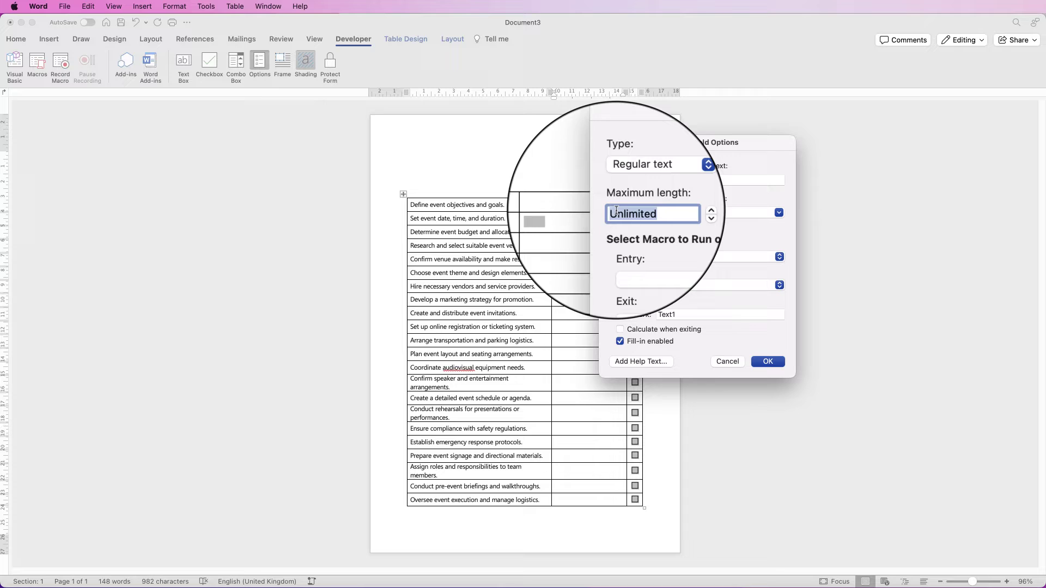
pyautogui.write('20')
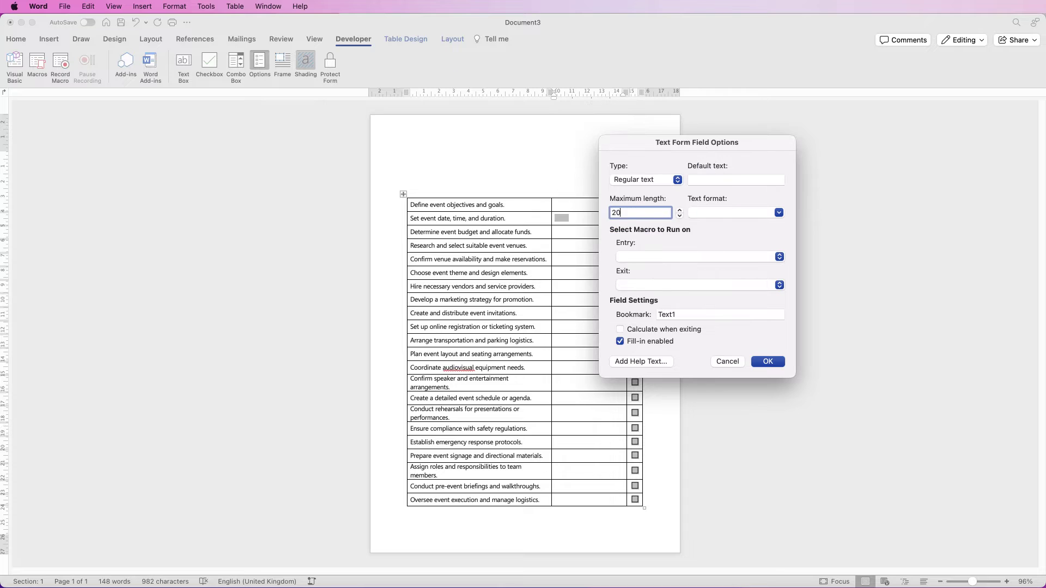
pyautogui.click(768, 361)
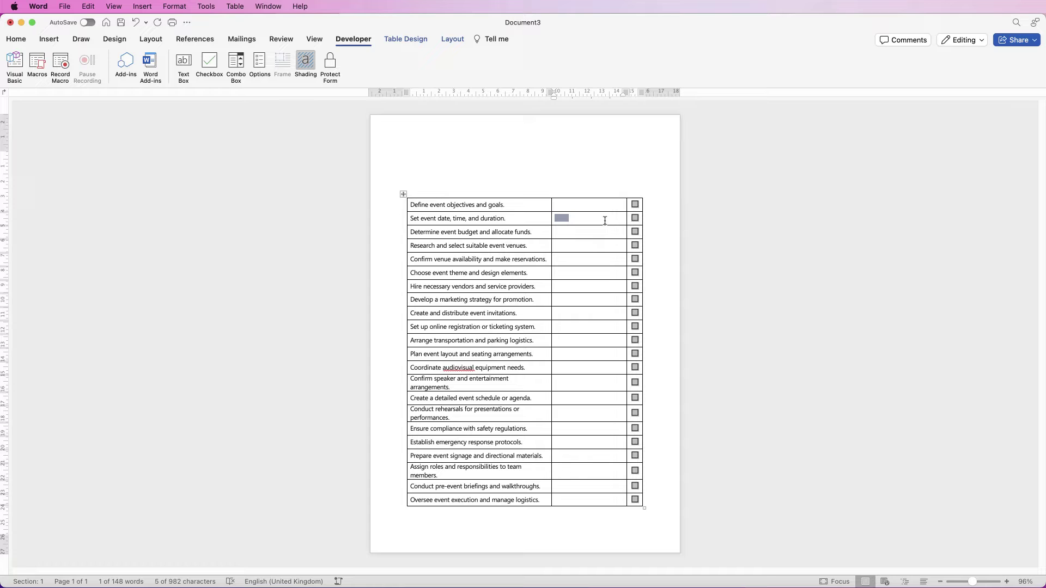
# Step: Insert a drop-down form field in the budget row's middle cell listing £1000, £2000 and £3000
pyautogui.click(573, 234)
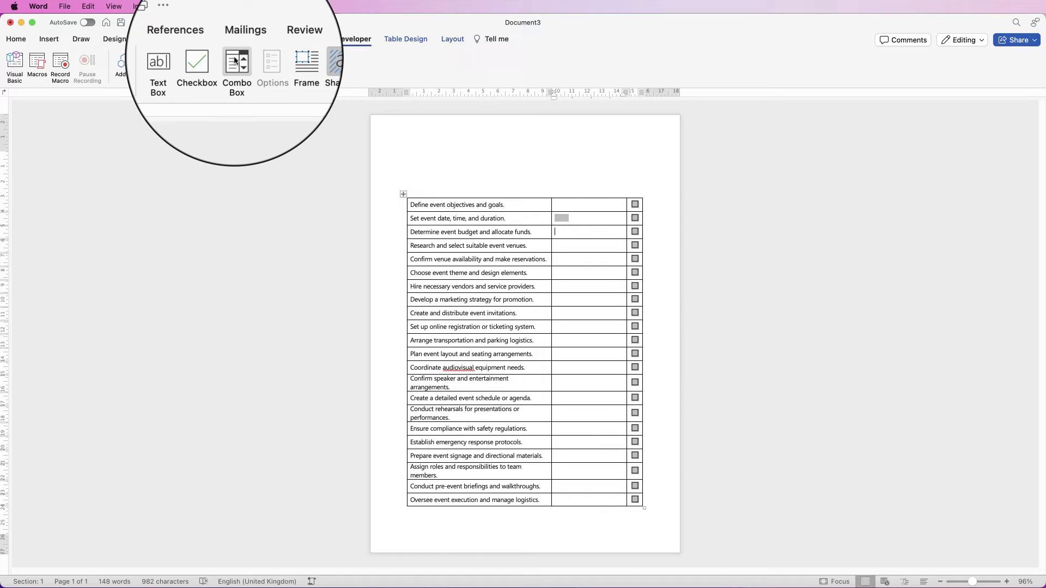
pyautogui.click(234, 64)
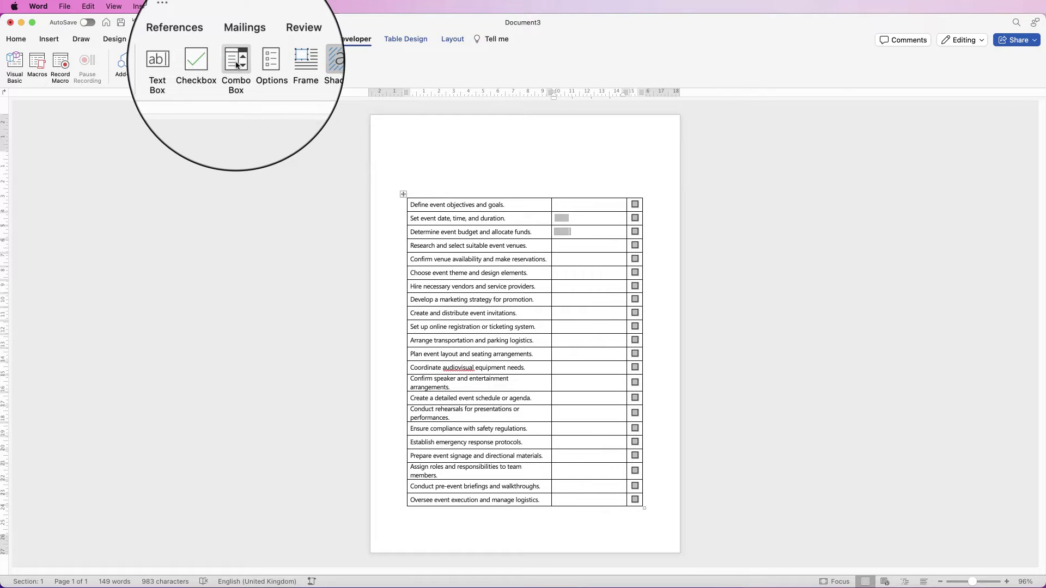
pyautogui.click(259, 64)
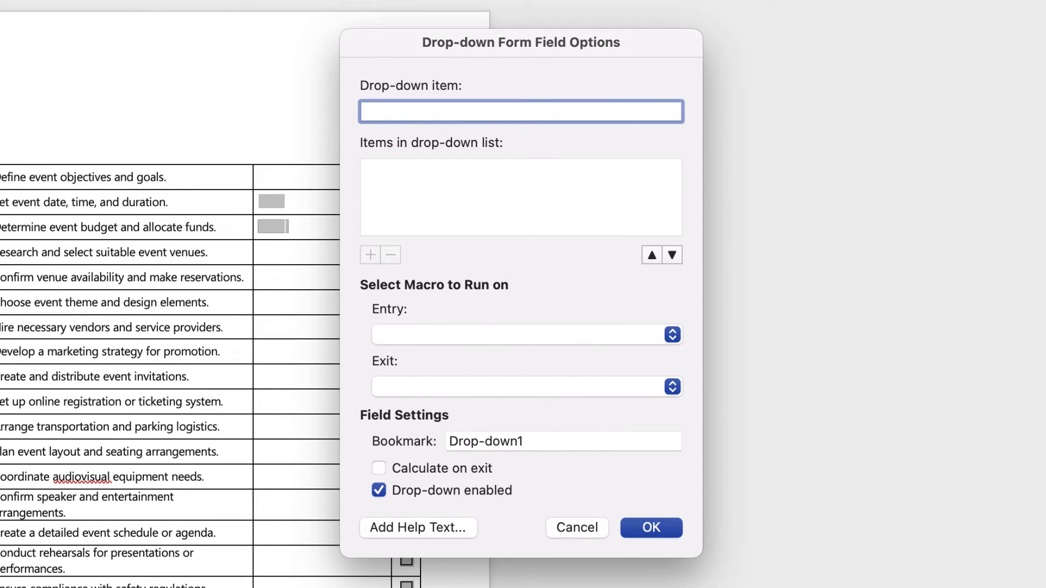
pyautogui.write('£1000')
pyautogui.click(369, 253)
pyautogui.write('£2')
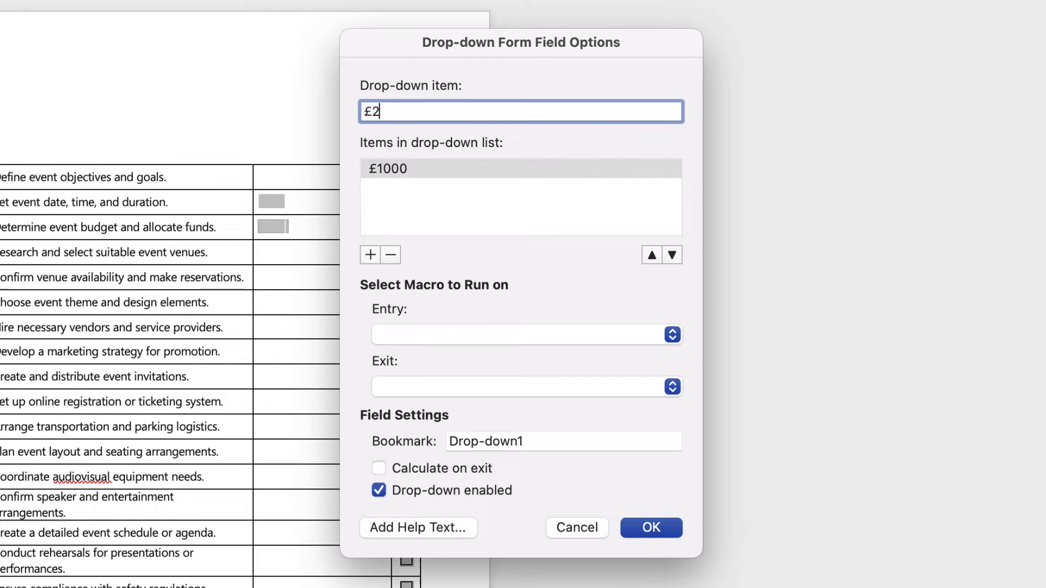
pyautogui.write('000')
pyautogui.click(369, 254)
pyautogui.write('£3000')
pyautogui.click(369, 255)
# Step: Add 'Click here' as the top drop-down item and give the field the bookmark Budget
pyautogui.click(430, 167)
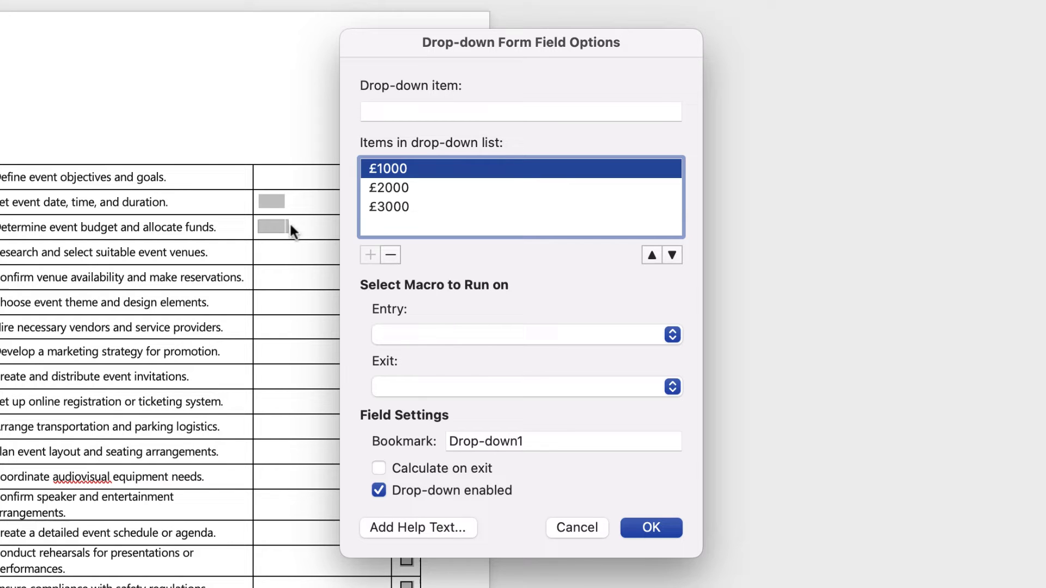
pyautogui.click(390, 110)
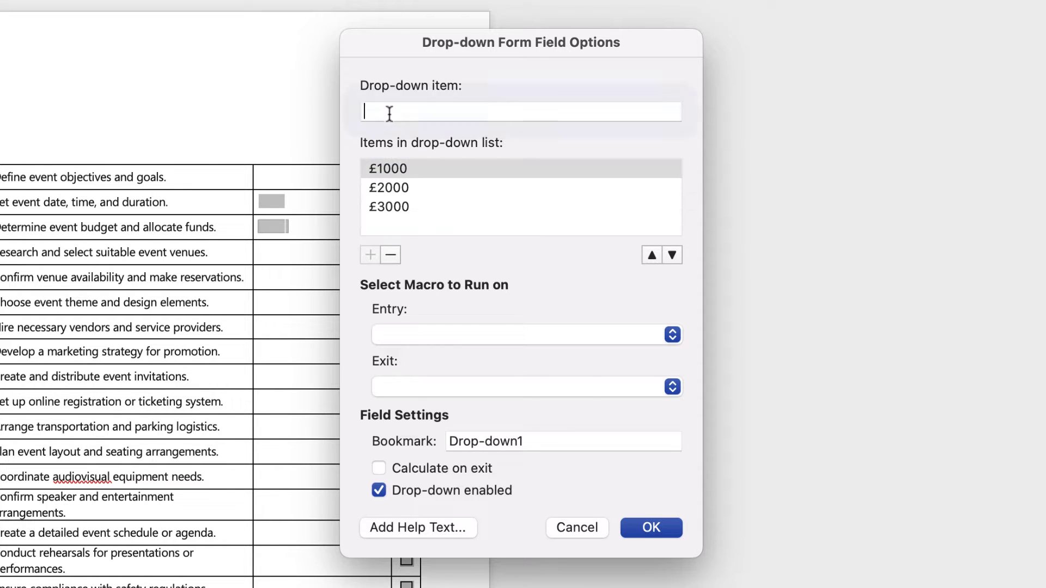
pyautogui.write('Click here')
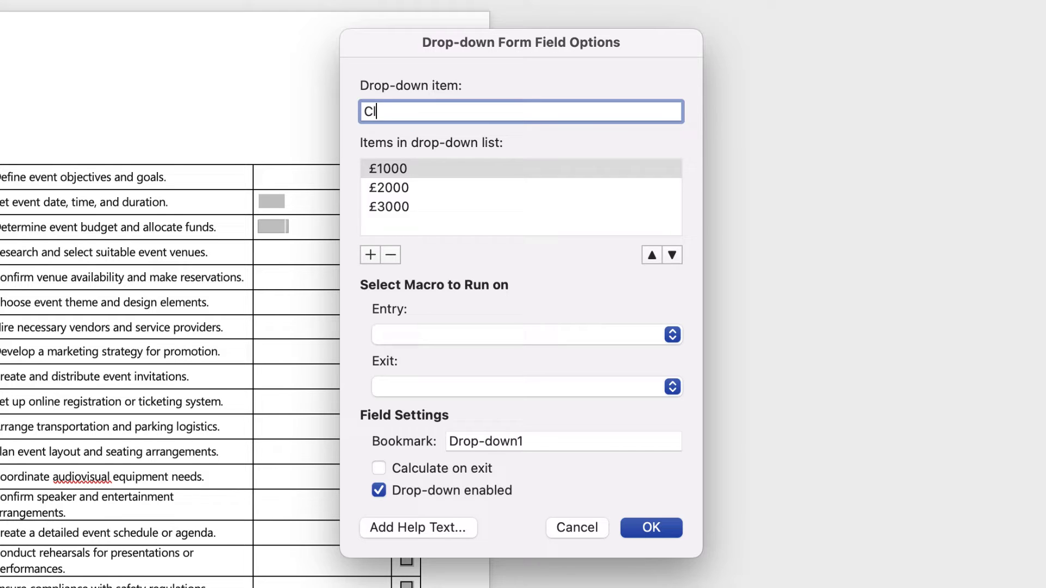
pyautogui.click(369, 253)
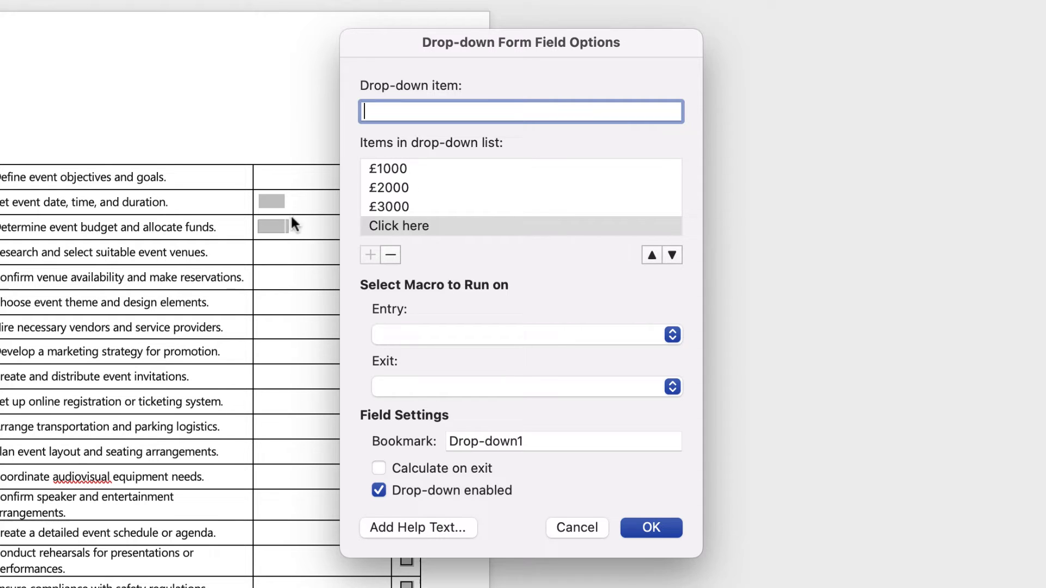
pyautogui.click(649, 255)
pyautogui.click(649, 254)
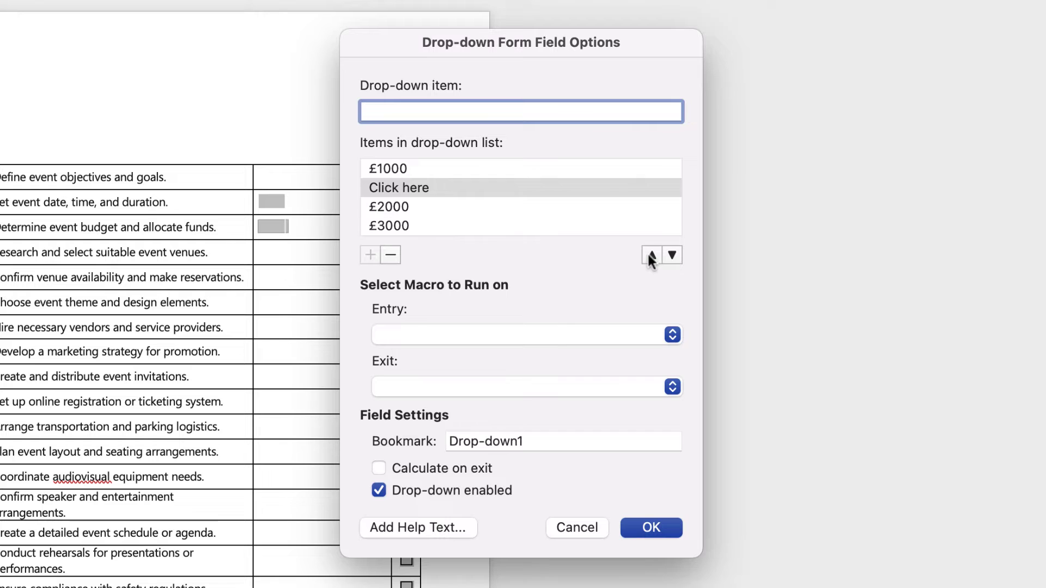
pyautogui.click(649, 254)
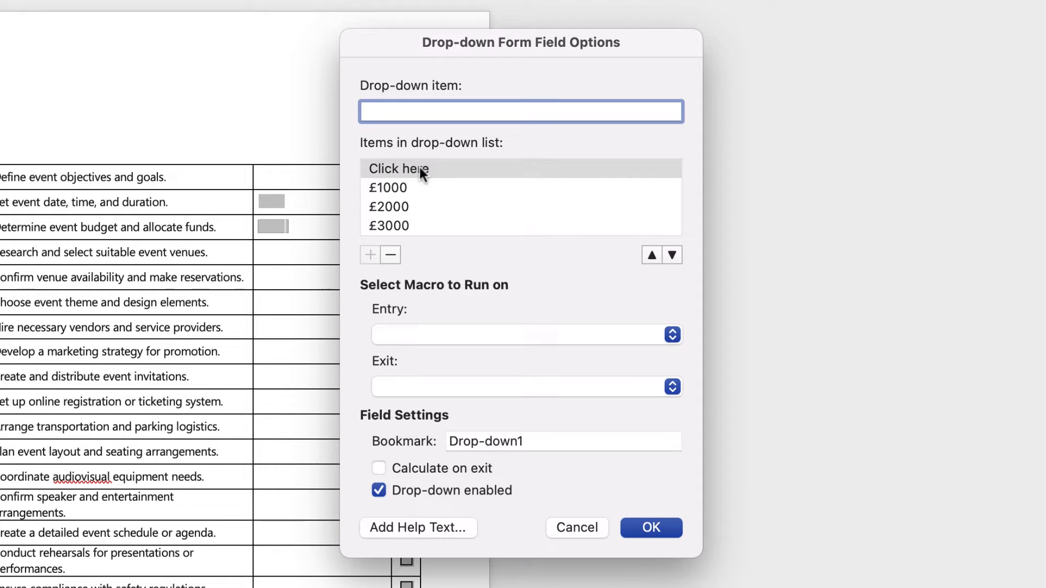
pyautogui.press('Tab')
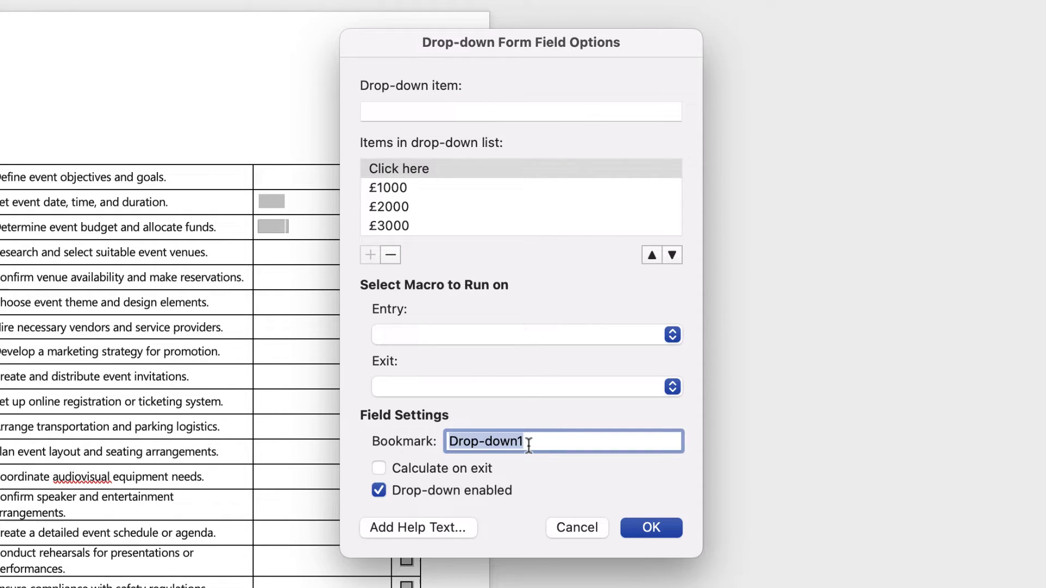
pyautogui.write('Budget')
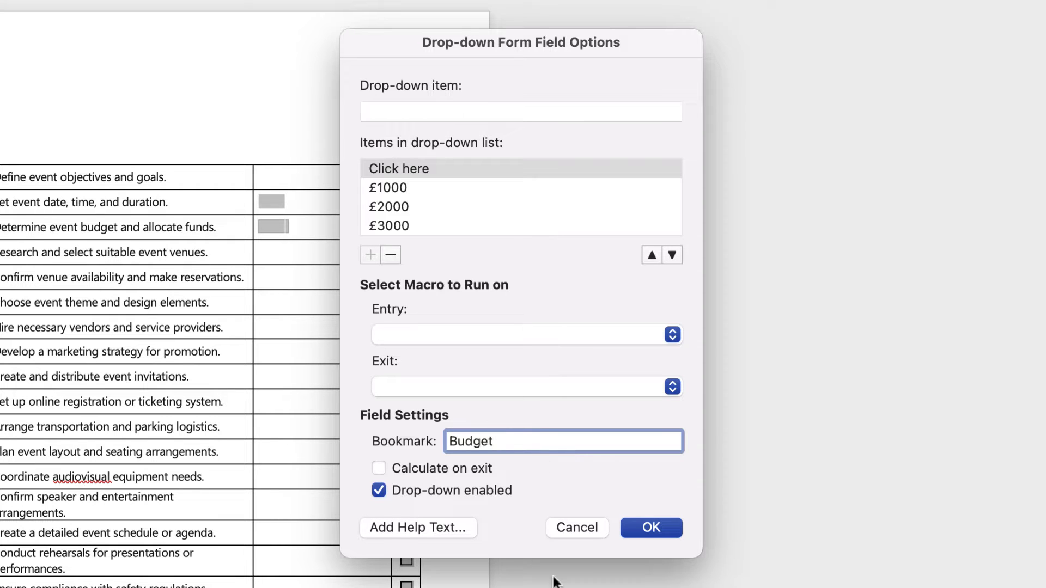
pyautogui.click(661, 524)
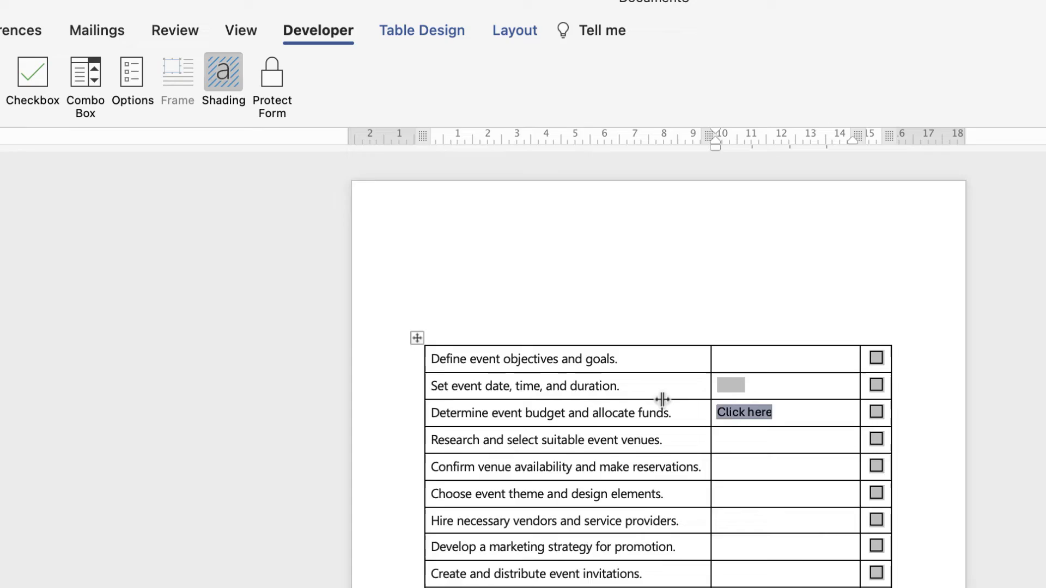
# Step: Hide field shading, protect the form, and try the date field and budget drop-down
pyautogui.click(222, 77)
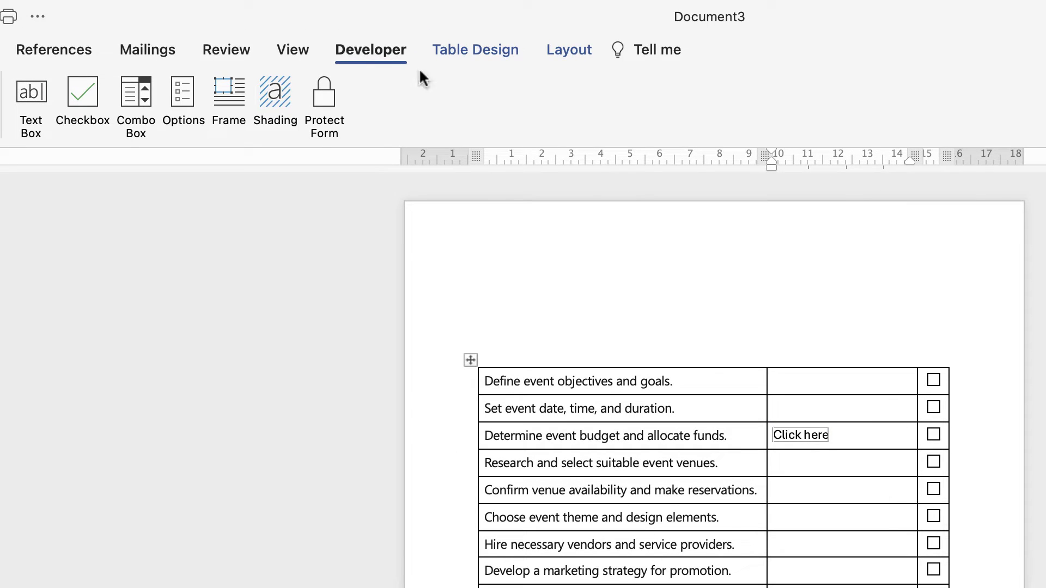
pyautogui.click(326, 102)
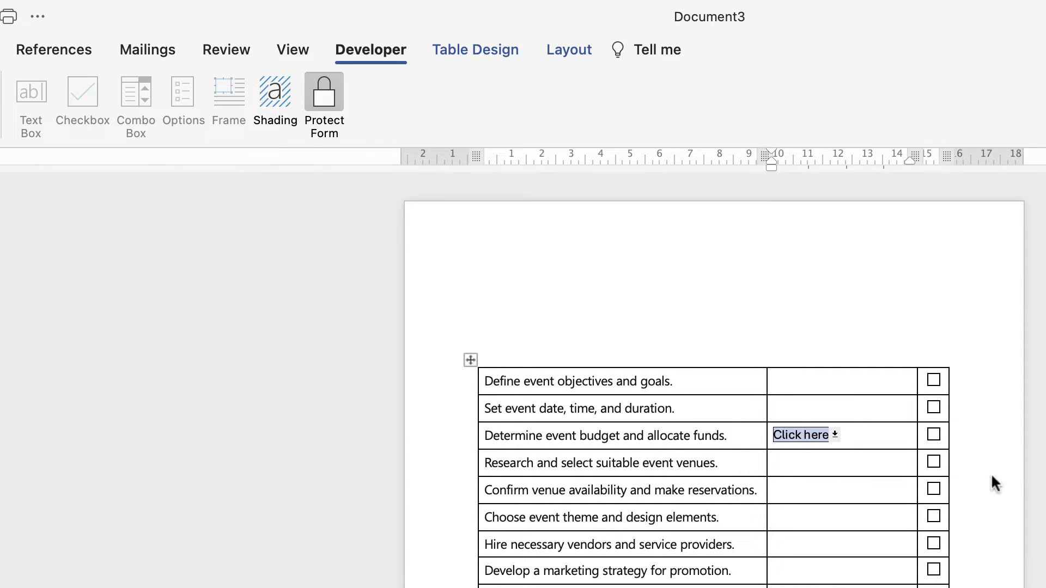
pyautogui.click(614, 375)
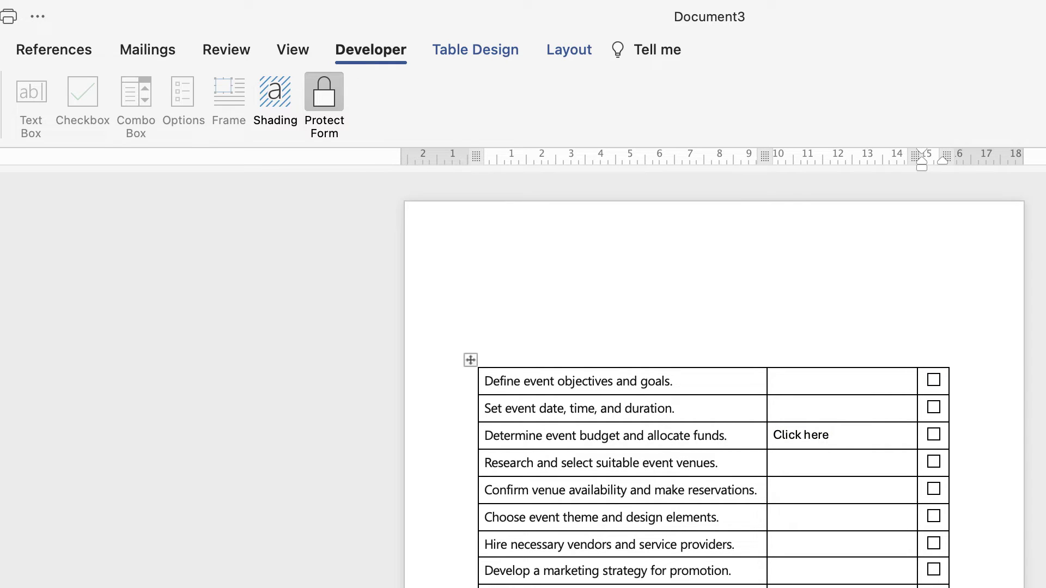
pyautogui.click(803, 413)
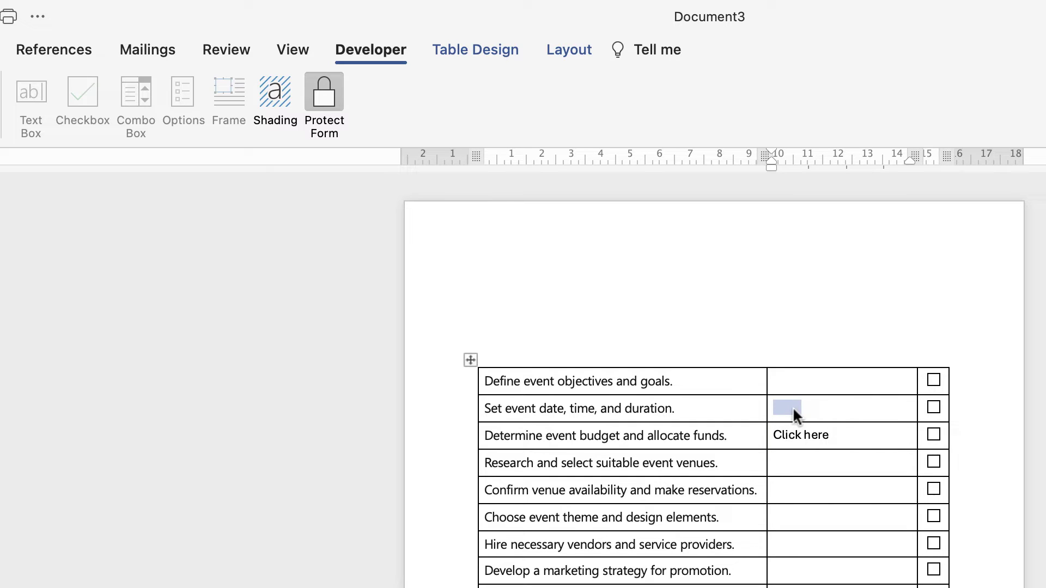
pyautogui.click(830, 439)
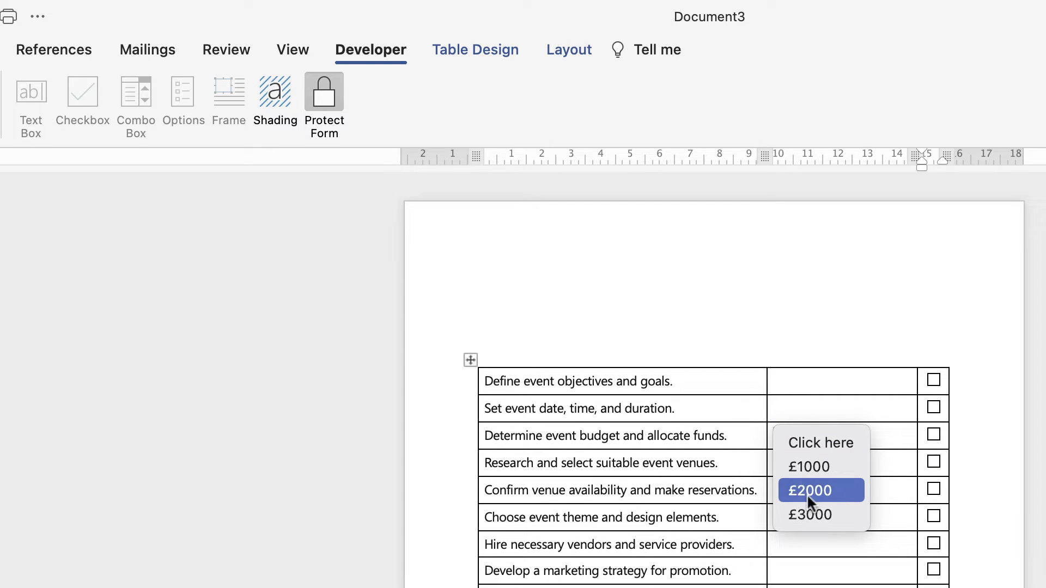
pyautogui.click(976, 434)
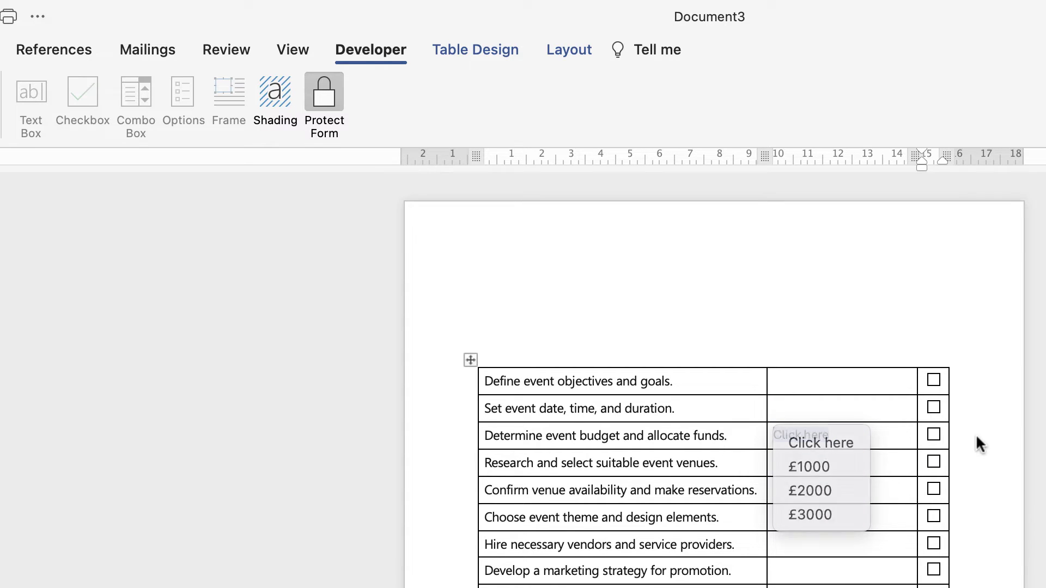
pyautogui.click(841, 447)
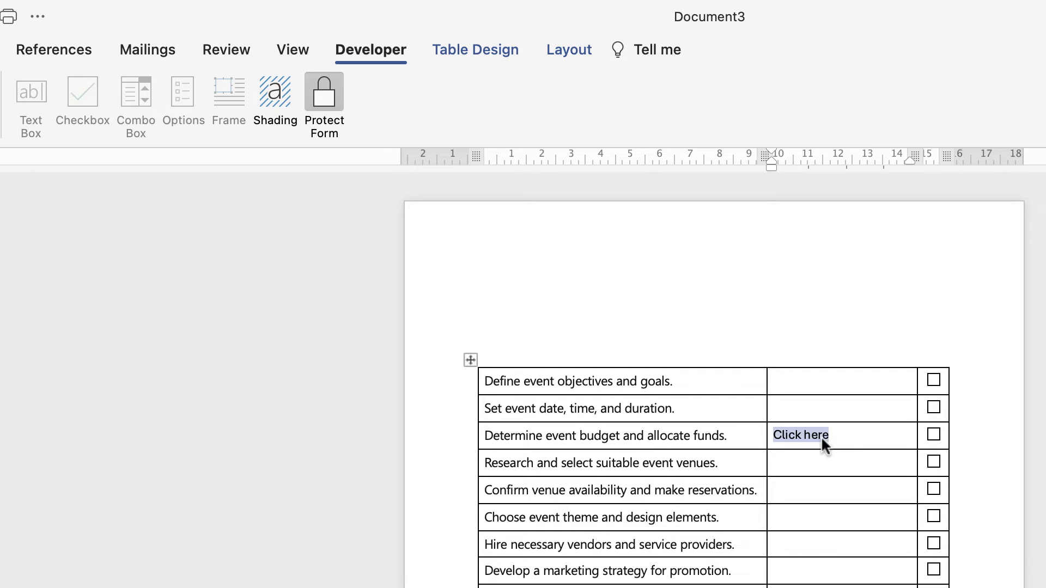
pyautogui.click(797, 432)
pyautogui.click(858, 436)
# Step: Tab through the fields, keep the budget at 'Click here', and test the row checkboxes
pyautogui.press('Tab')
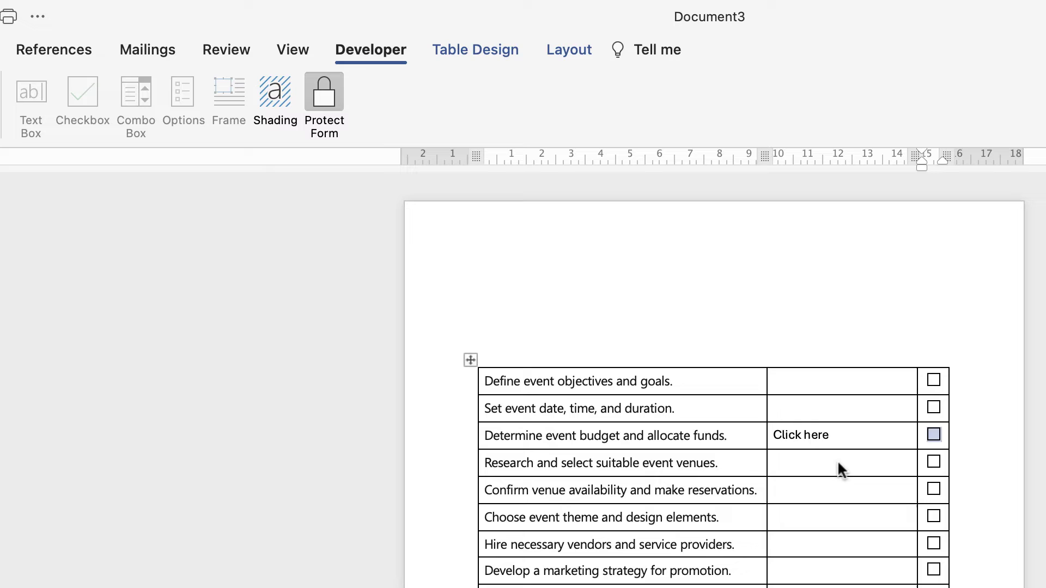
pyautogui.press('Tab')
pyautogui.click(806, 434)
pyautogui.press('Escape')
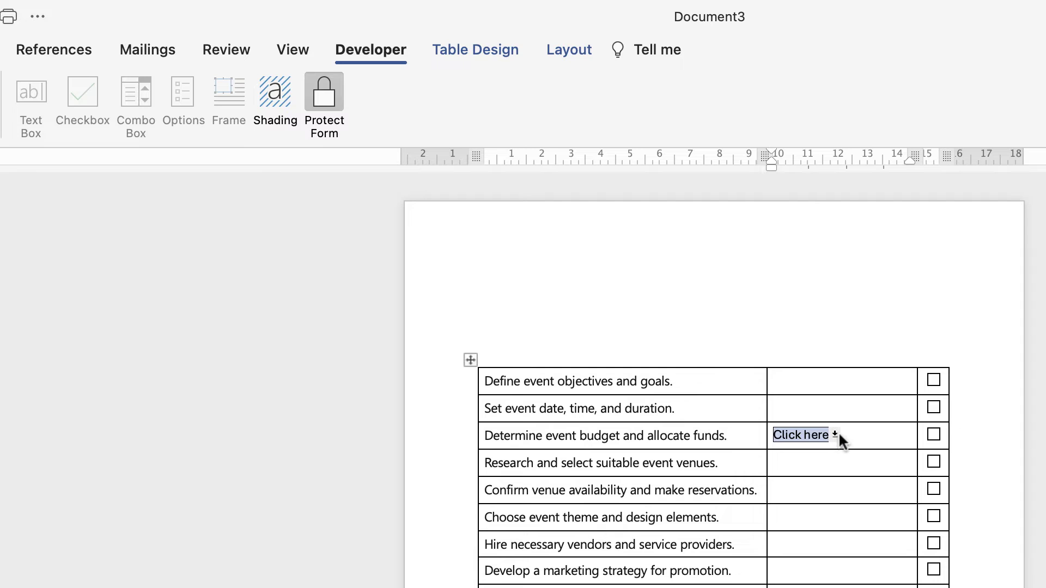
pyautogui.click(933, 435)
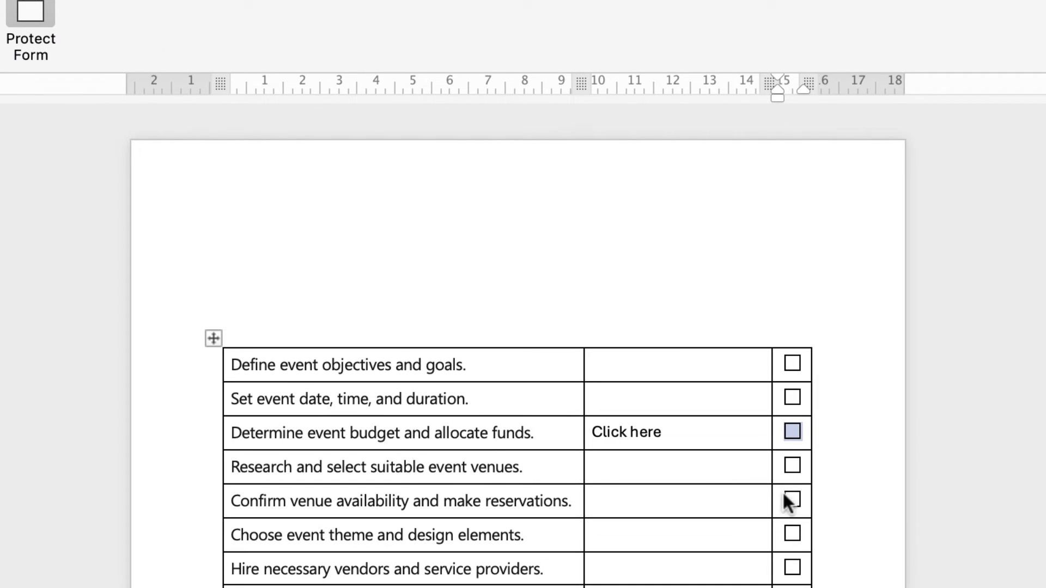
pyautogui.click(791, 431)
pyautogui.click(791, 466)
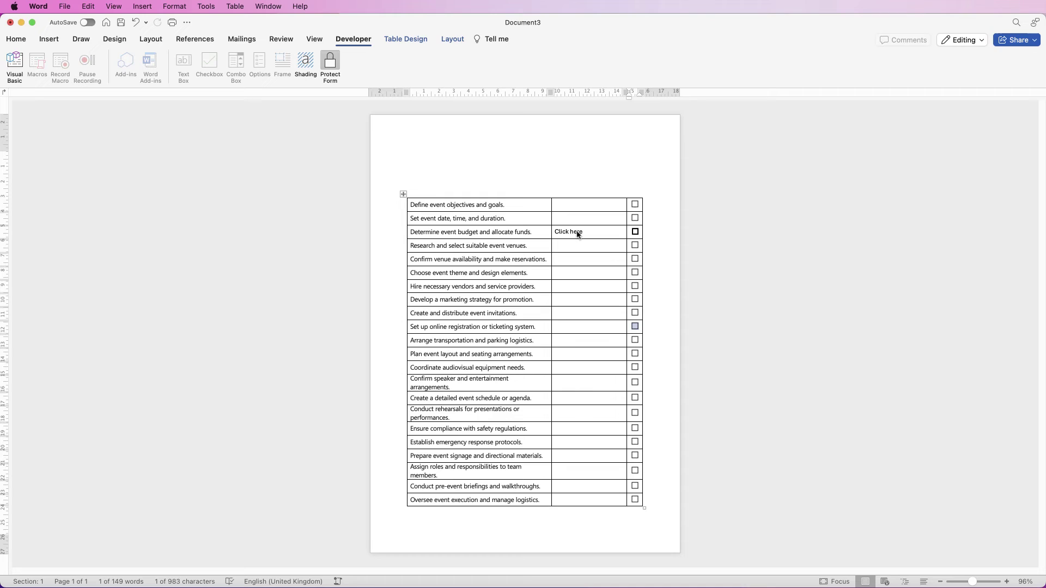
# Step: Turn off form protection and return the cursor to the blank area above the table
pyautogui.click(578, 234)
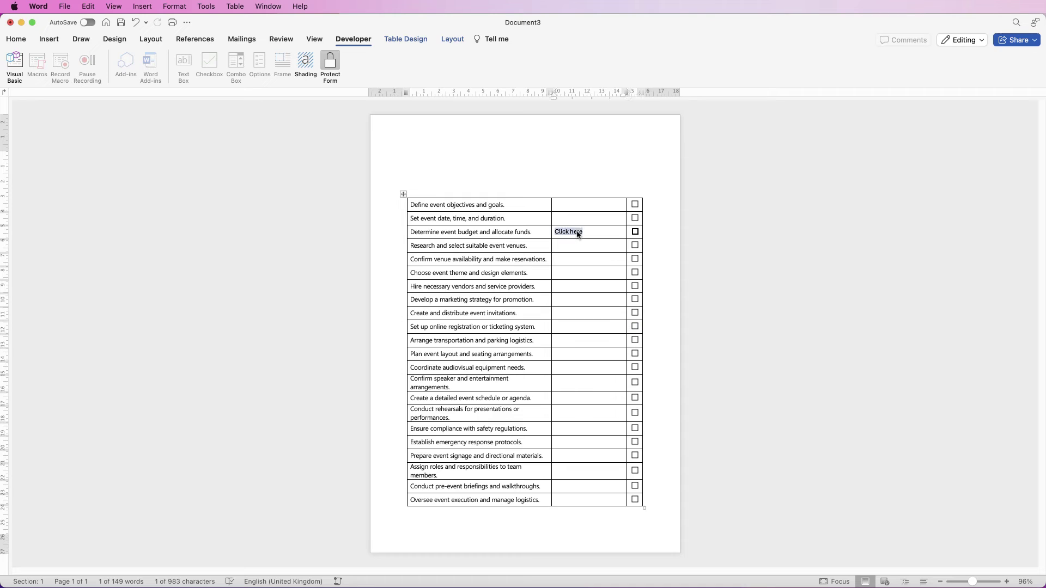
pyautogui.click(331, 64)
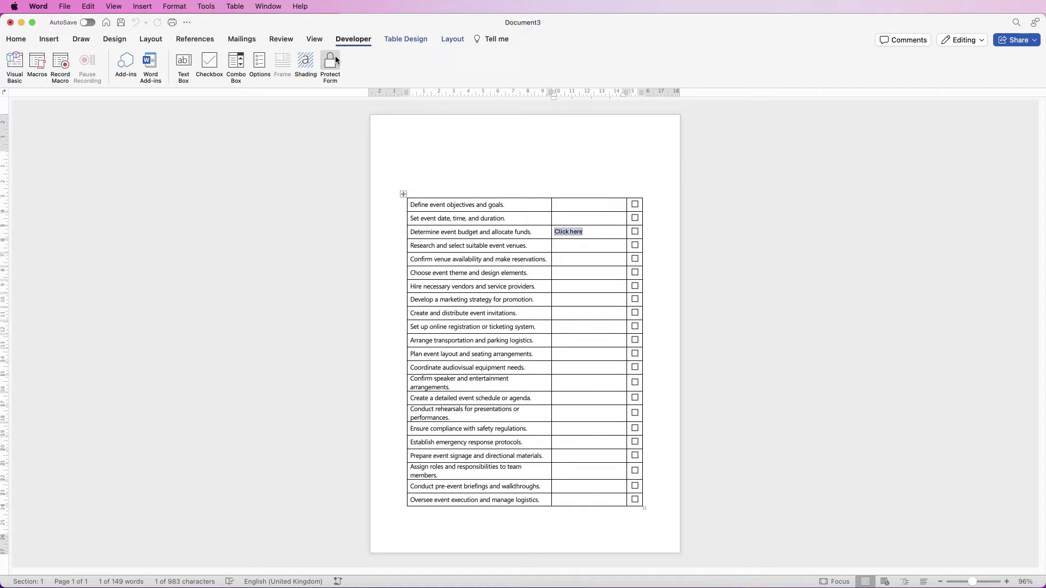
pyautogui.click(595, 235)
pyautogui.click(574, 166)
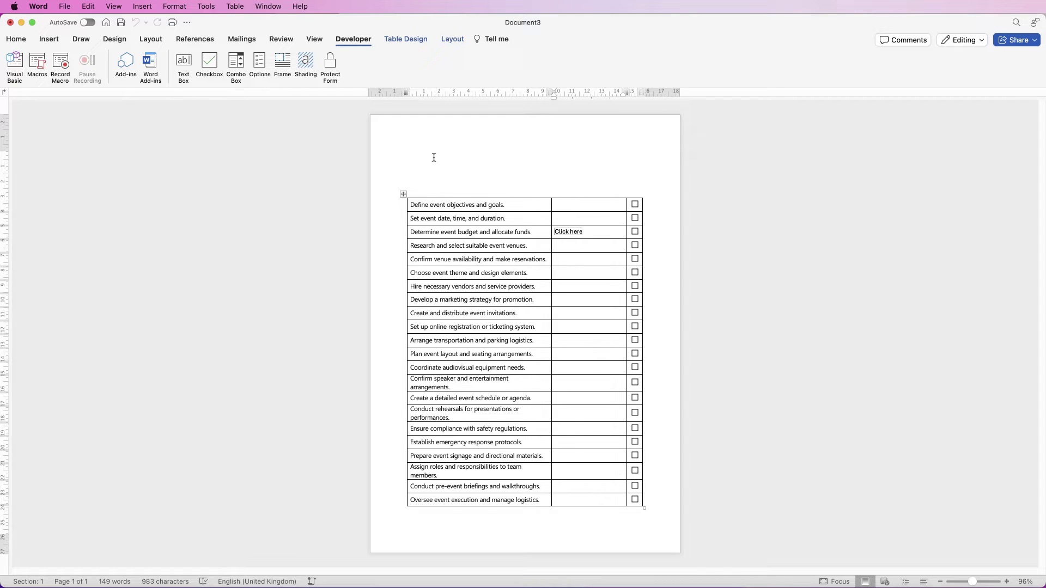
# Step: Draw a blue rectangle bar across the page top and copy it to the page bottom
pyautogui.click(49, 38)
pyautogui.click(173, 63)
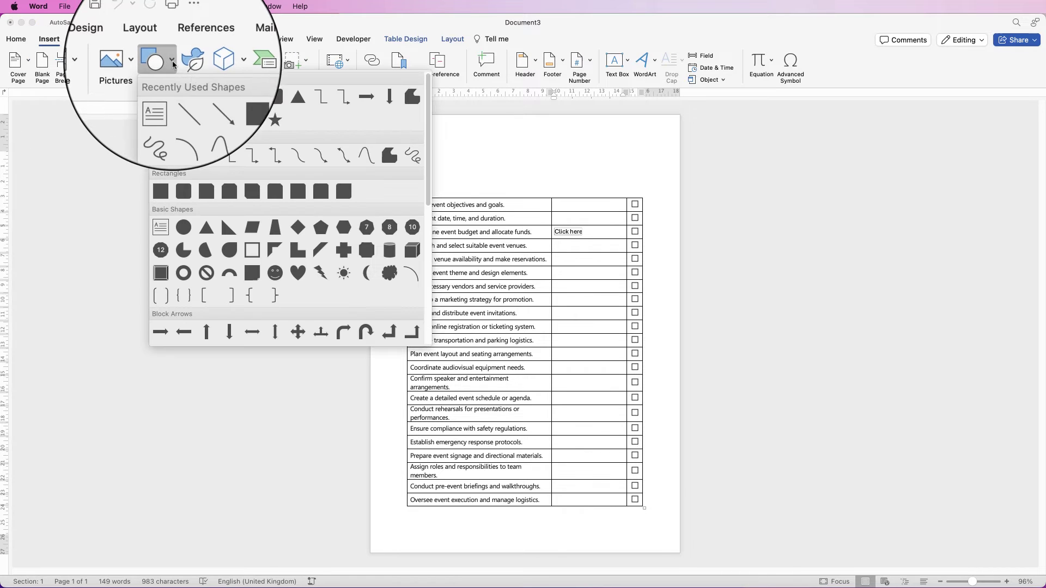
pyautogui.click(230, 100)
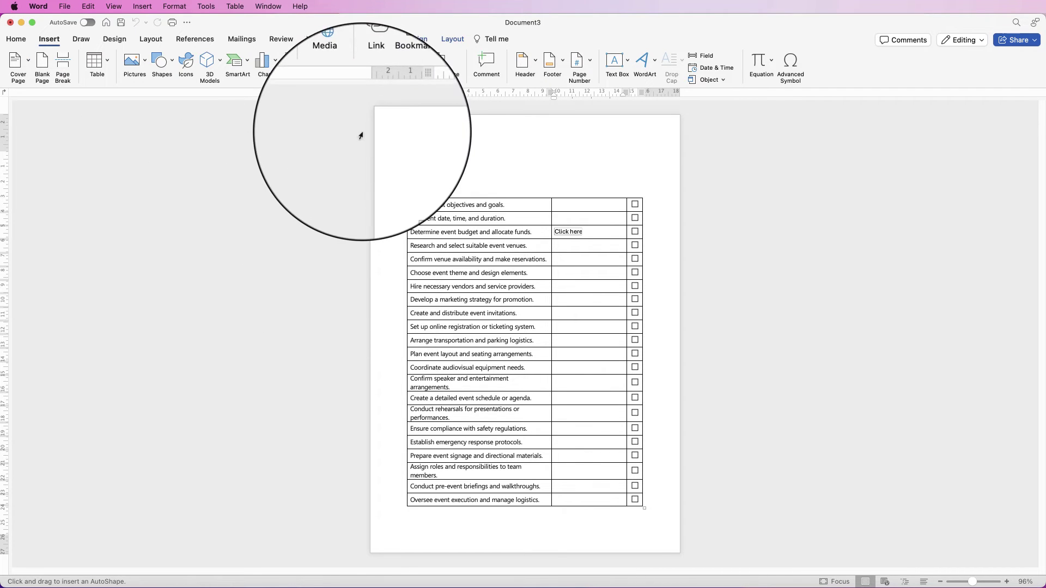
pyautogui.moveTo(370, 128); pyautogui.dragTo(681, 166)
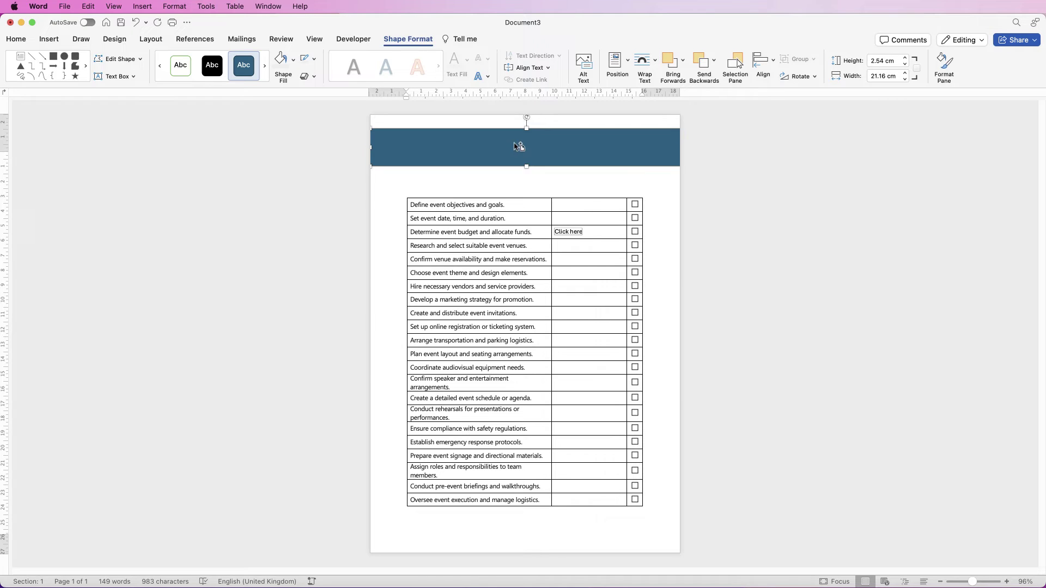
pyautogui.moveTo(521, 149); pyautogui.dragTo(514, 552)
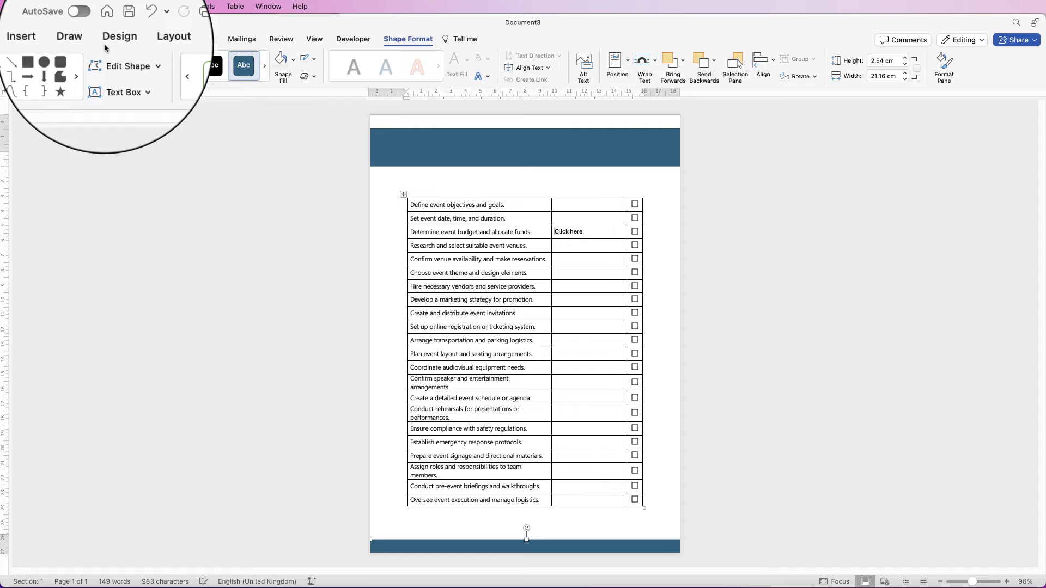
# Step: Draw a rounded rectangle above the checklist table and round its ends into a pill
pyautogui.click(48, 38)
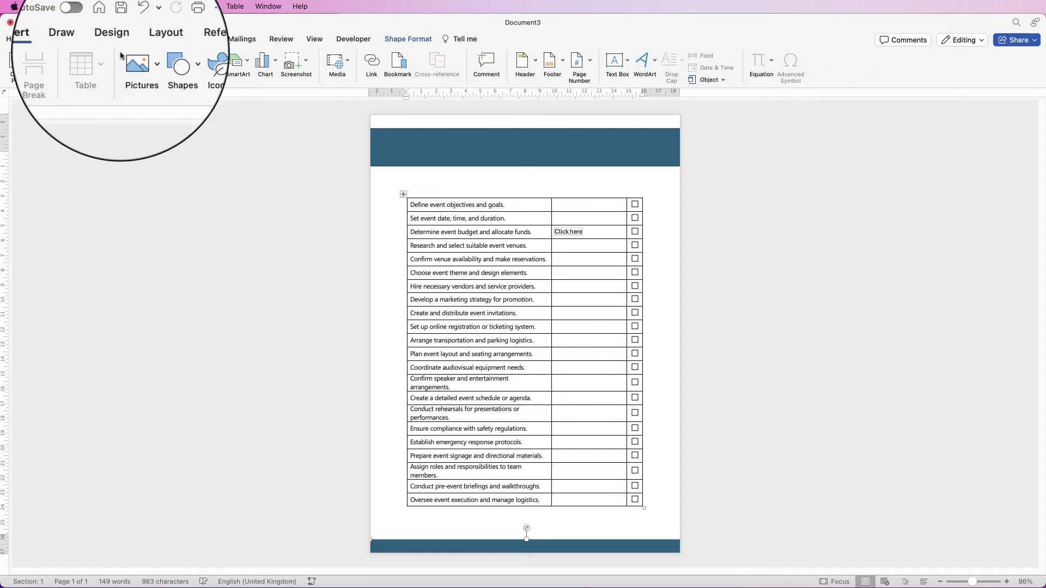
pyautogui.click(161, 61)
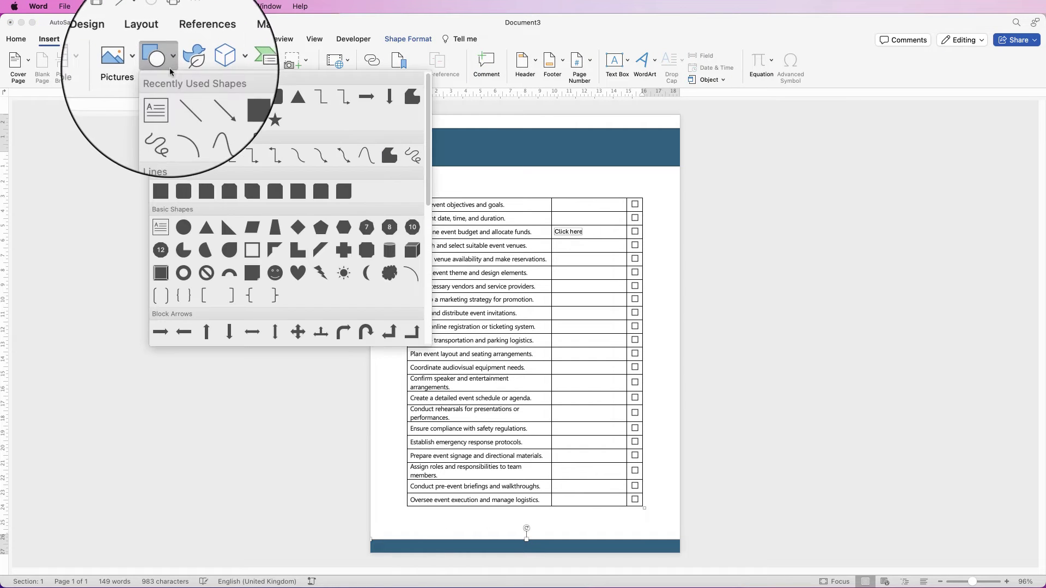
pyautogui.click(185, 193)
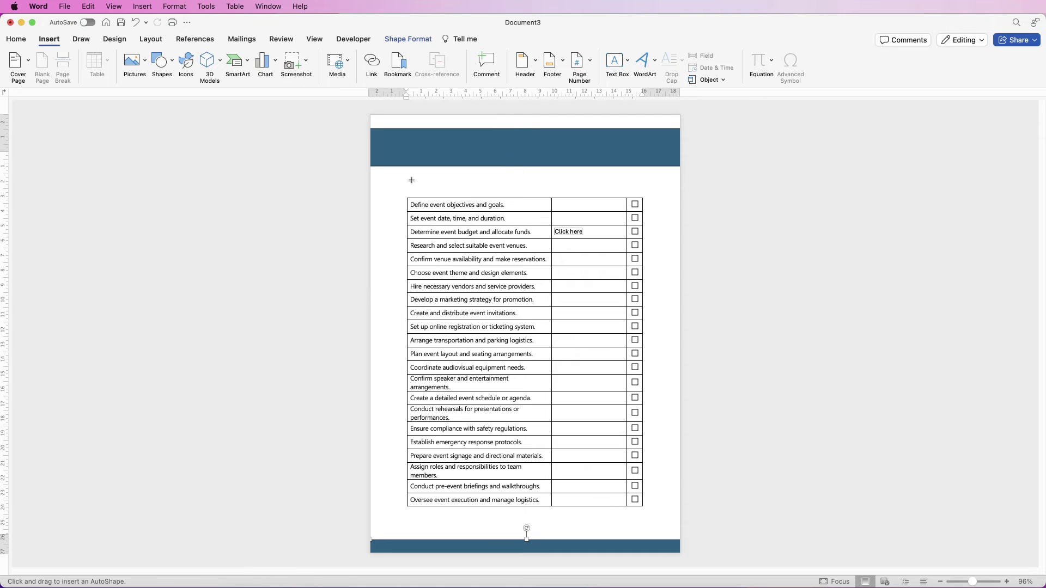
pyautogui.moveTo(411, 179); pyautogui.dragTo(539, 195)
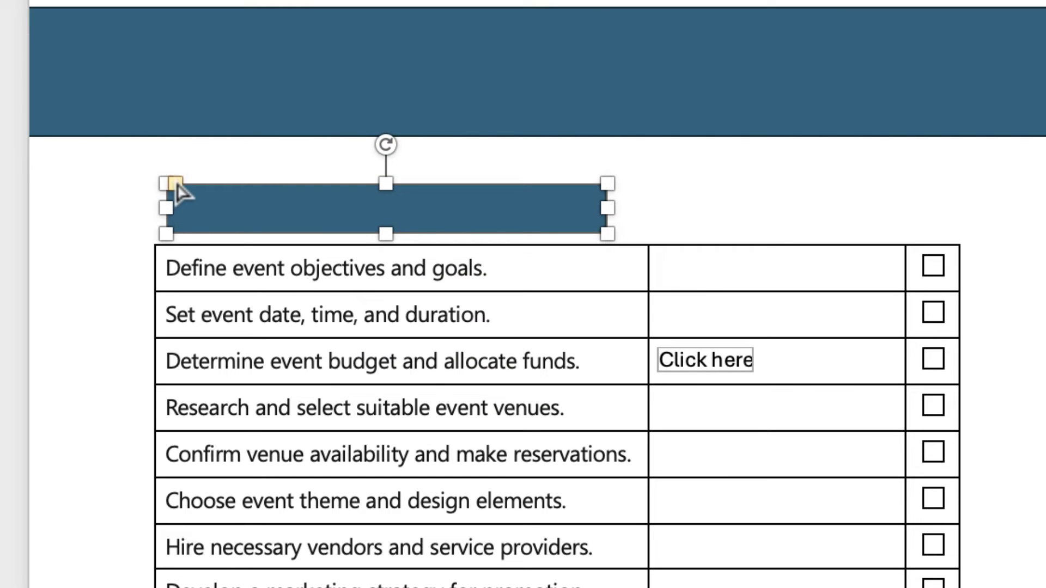
pyautogui.moveTo(177, 185); pyautogui.dragTo(233, 177)
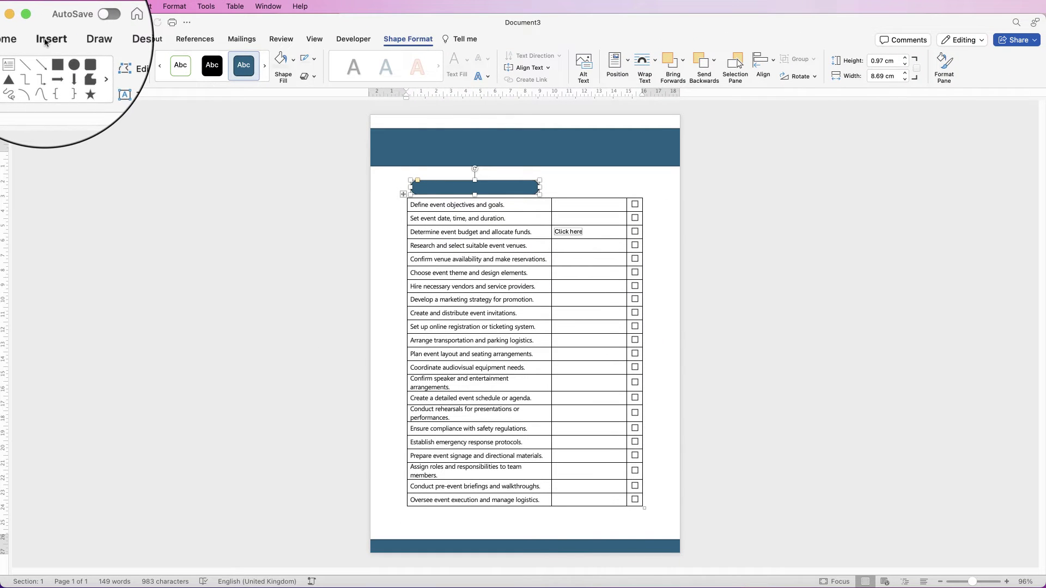
# Step: Draw a text box on the blue header band and type 'DEMONSTRATION CHECKLIST'
pyautogui.click(49, 39)
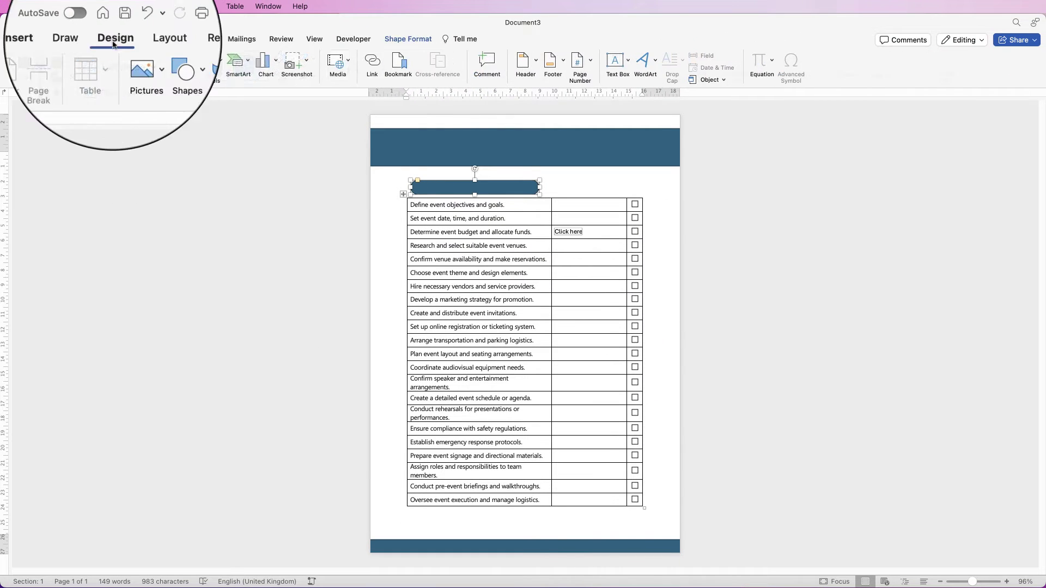
pyautogui.click(621, 52)
pyautogui.click(640, 80)
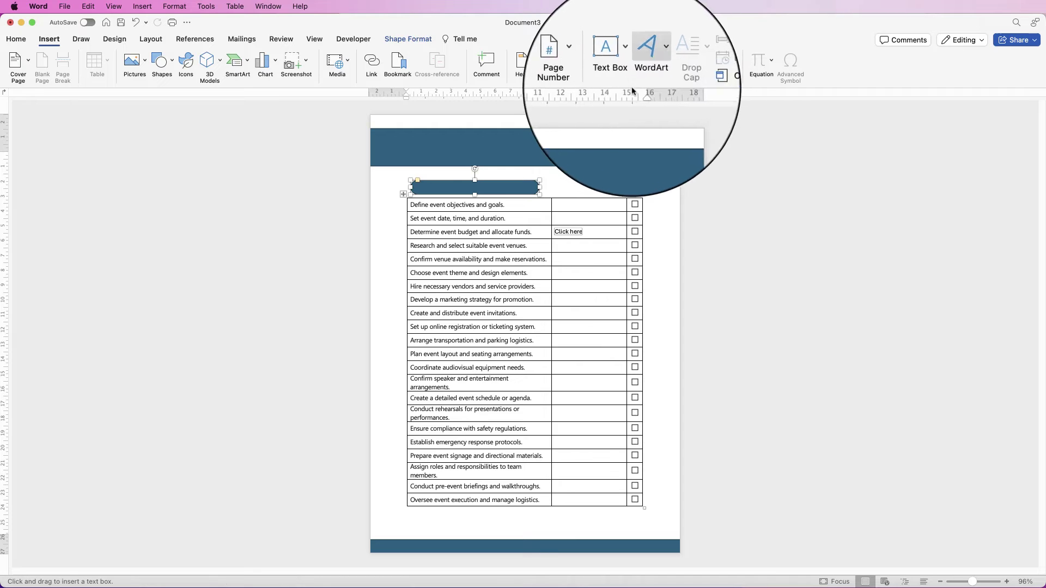
pyautogui.moveTo(438, 132)
pyautogui.mouseDown()
pyautogui.moveTo(461, 151)
pyautogui.moveTo(640, 162)
pyautogui.mouseUp()
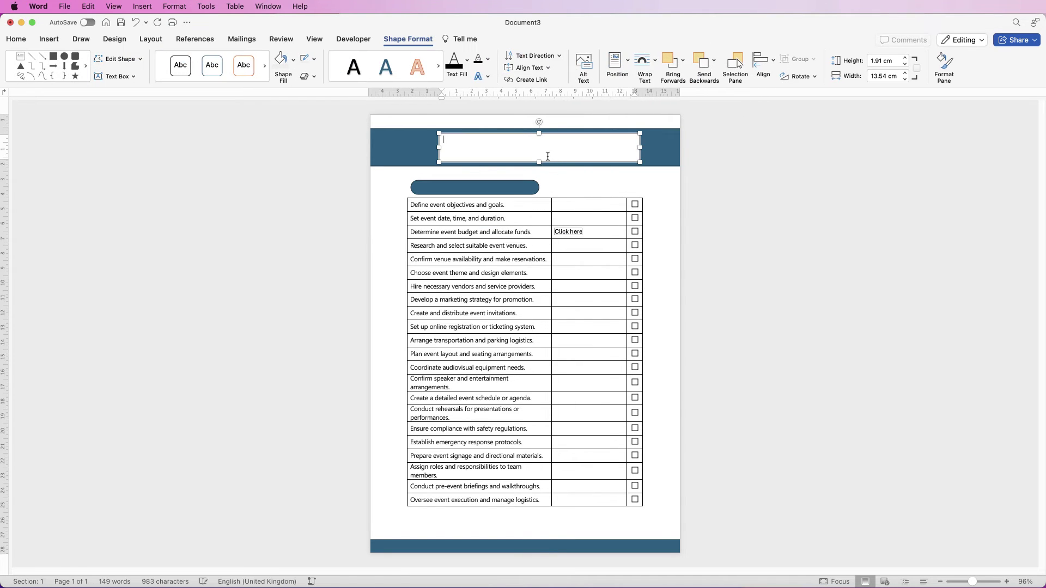
pyautogui.write('DEMONSTRATION CHECKLIST')
# Step: Centre the title text and enlarge it to 26 pt
pyautogui.moveTo(526, 143); pyautogui.dragTo(462, 138)
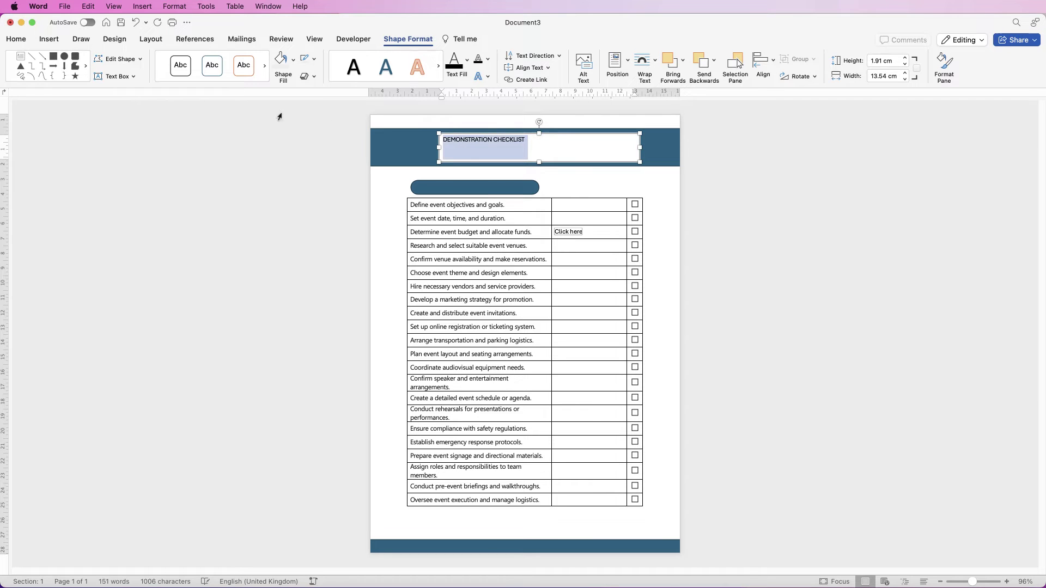
pyautogui.click(16, 38)
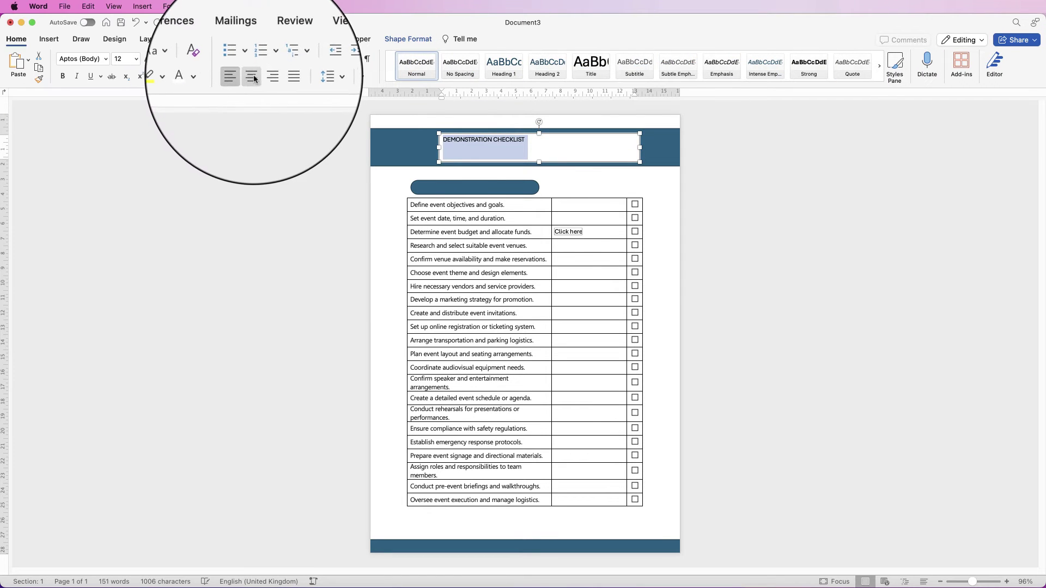
pyautogui.click(254, 79)
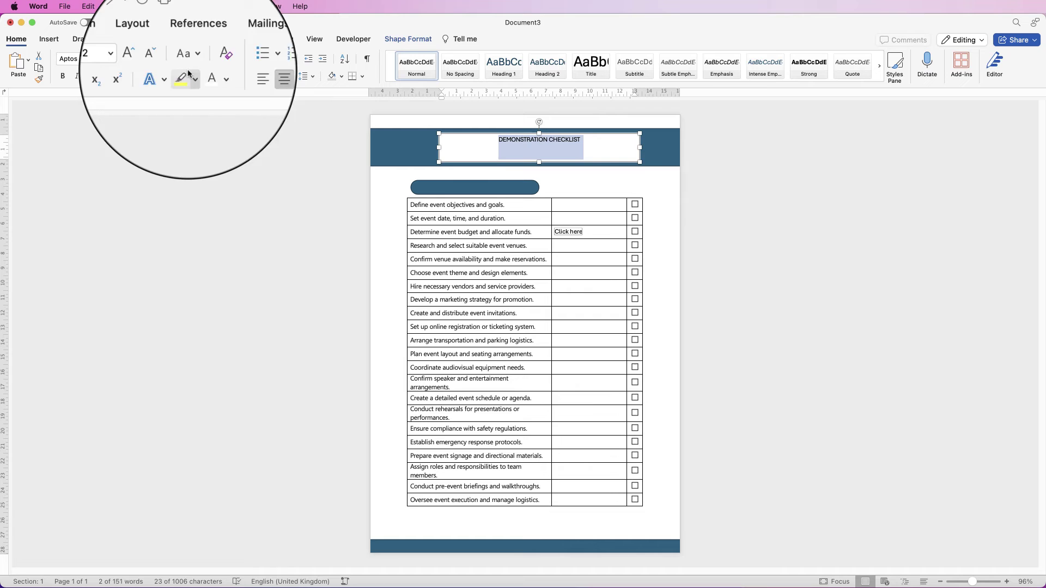
pyautogui.click(147, 60)
pyautogui.click(147, 60)
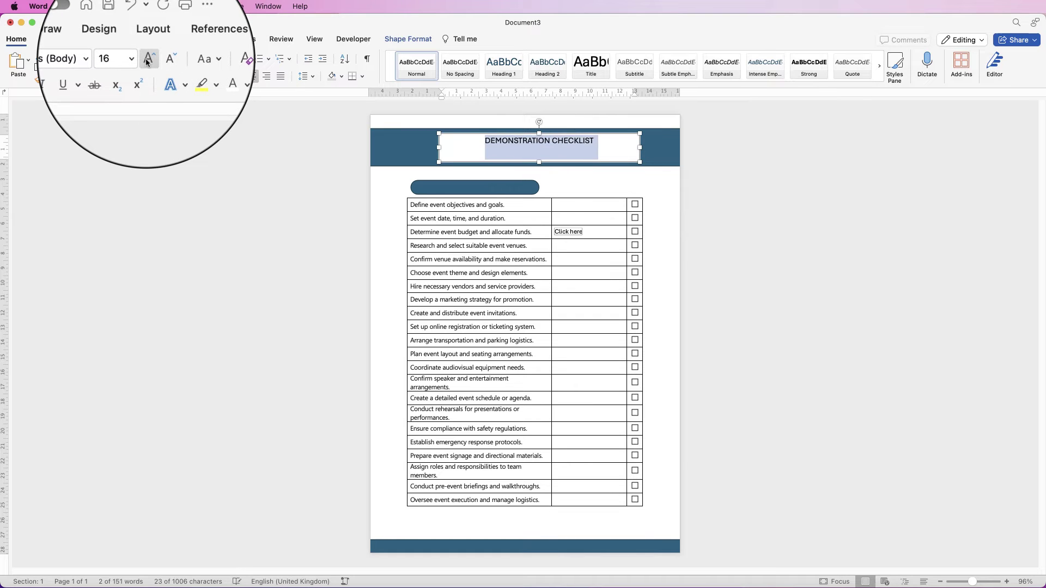
pyautogui.click(147, 61)
pyautogui.click(146, 62)
pyautogui.click(145, 63)
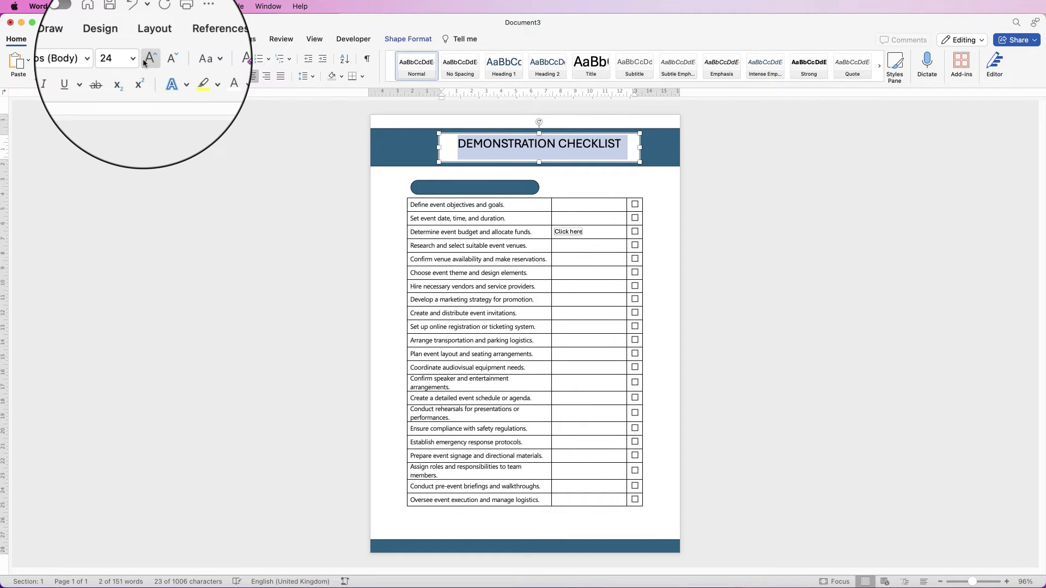
pyautogui.click(145, 63)
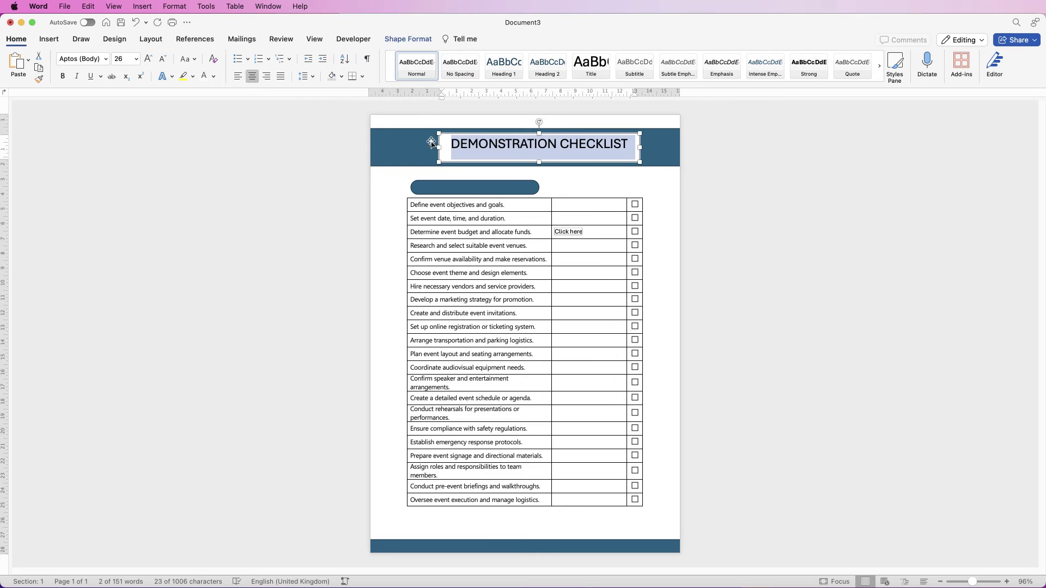
pyautogui.click(408, 39)
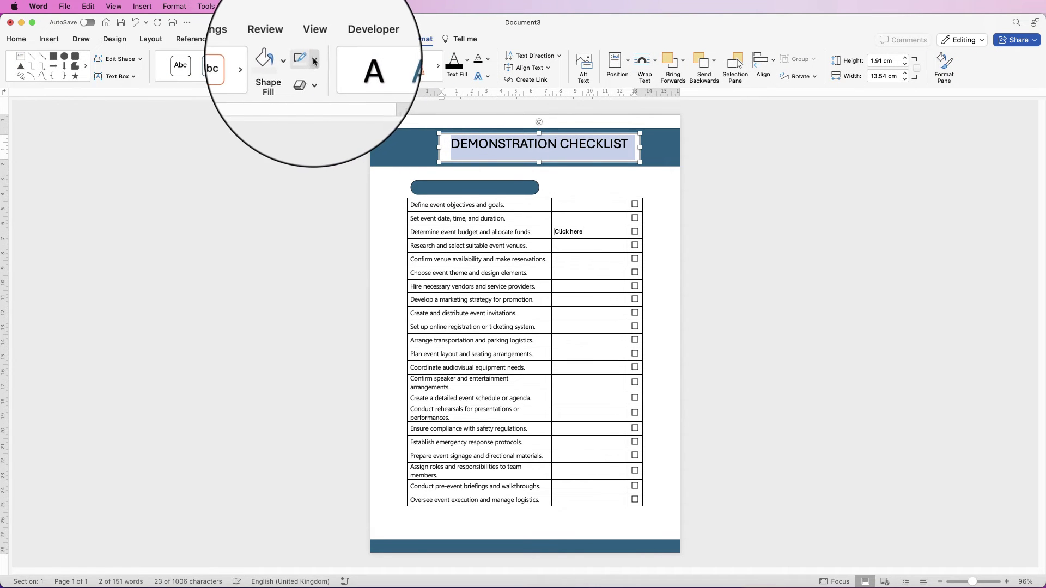
# Step: Set the title text box to no outline and no fill
pyautogui.click(314, 60)
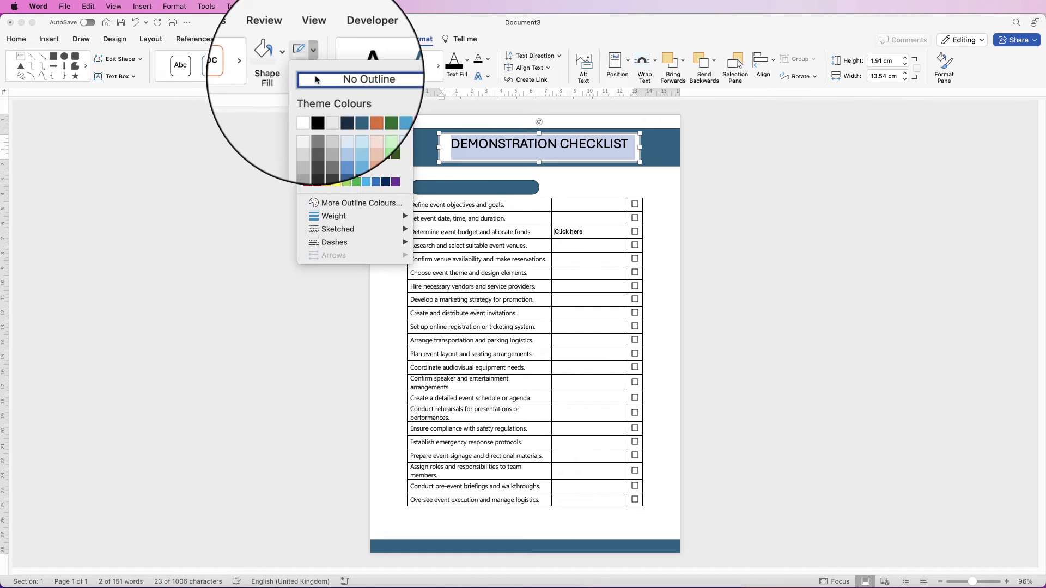
pyautogui.click(316, 79)
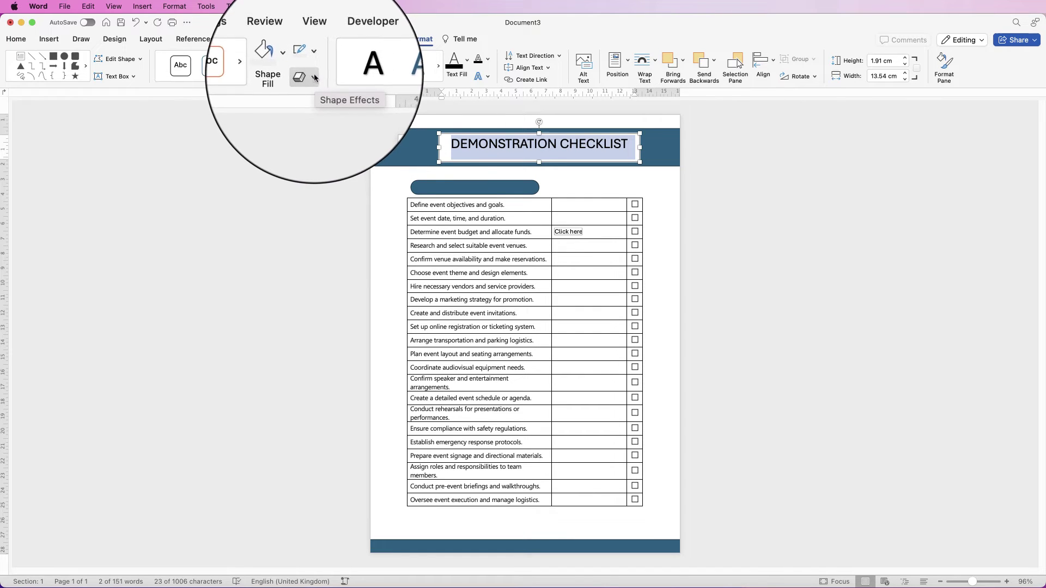
pyautogui.click(293, 50)
pyautogui.click(292, 81)
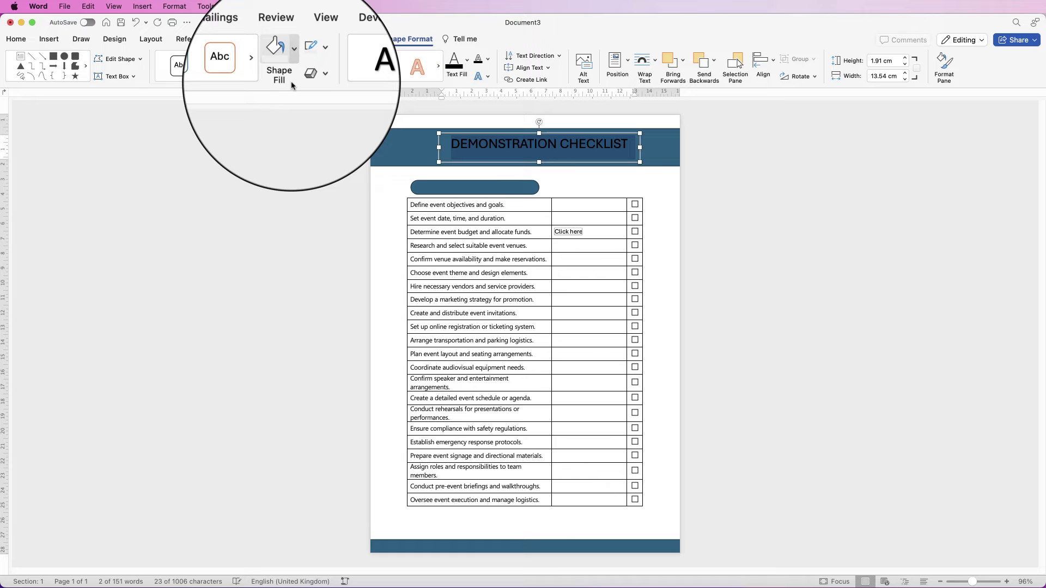
# Step: Make the title text white, then undo the last change to the box
pyautogui.click(16, 41)
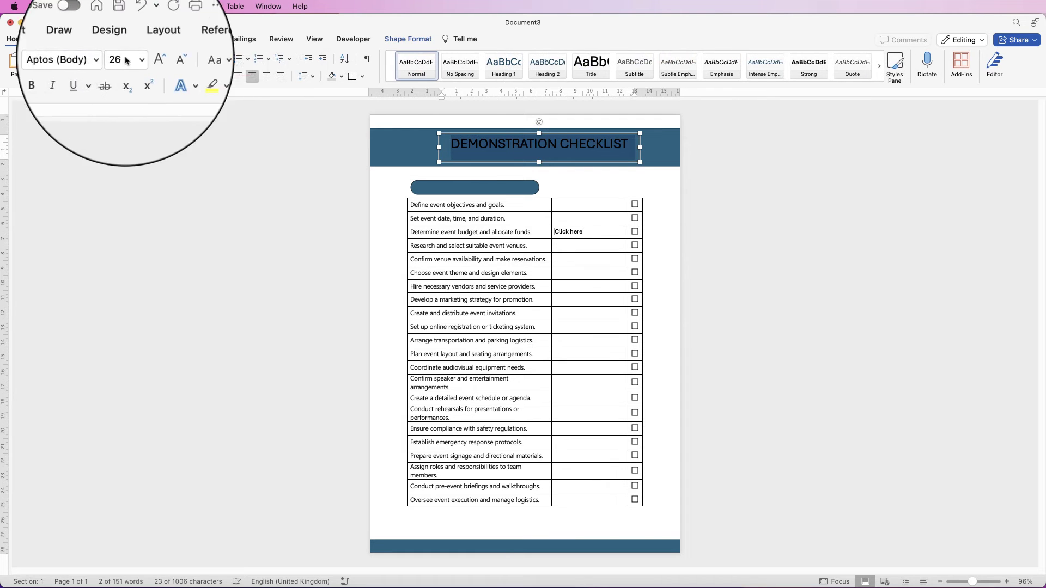
pyautogui.click(213, 77)
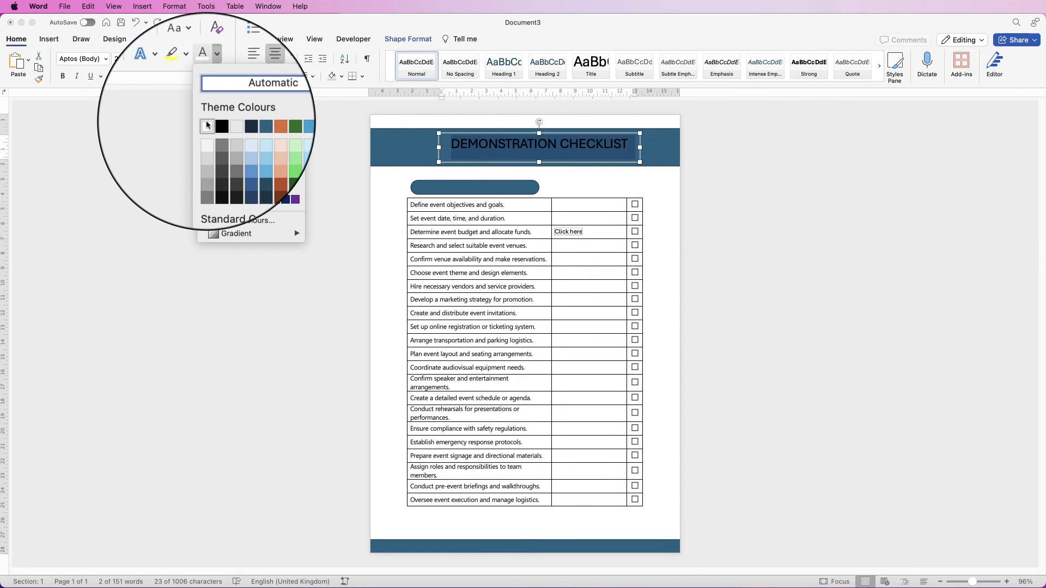
pyautogui.click(229, 116)
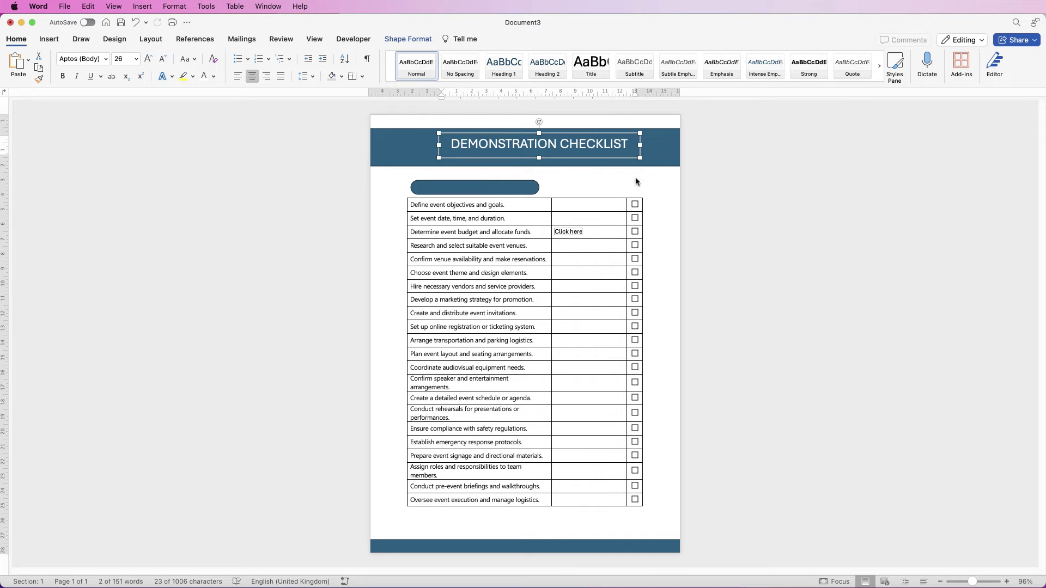
pyautogui.press('super+z')
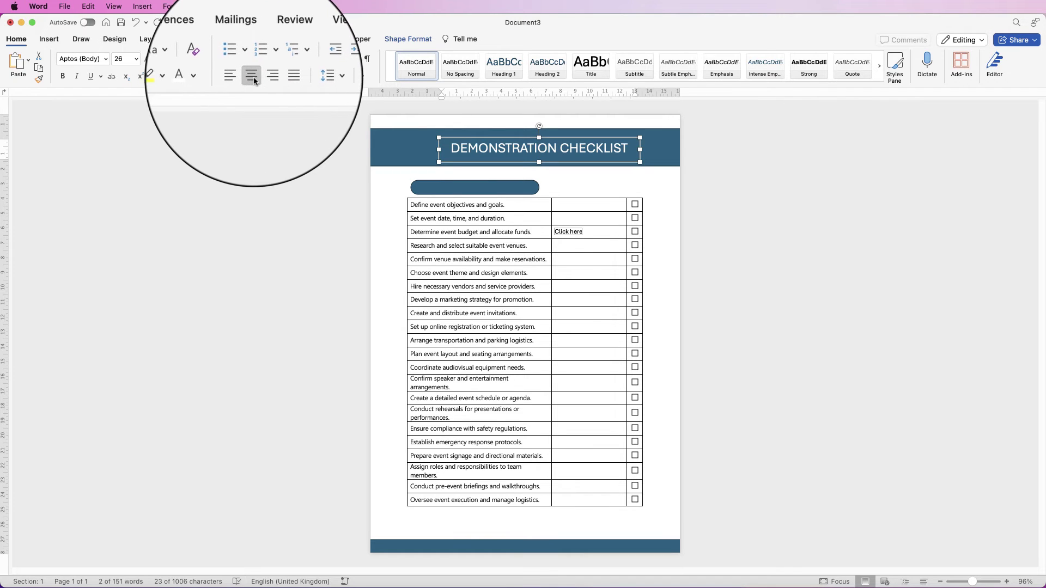
pyautogui.click(422, 42)
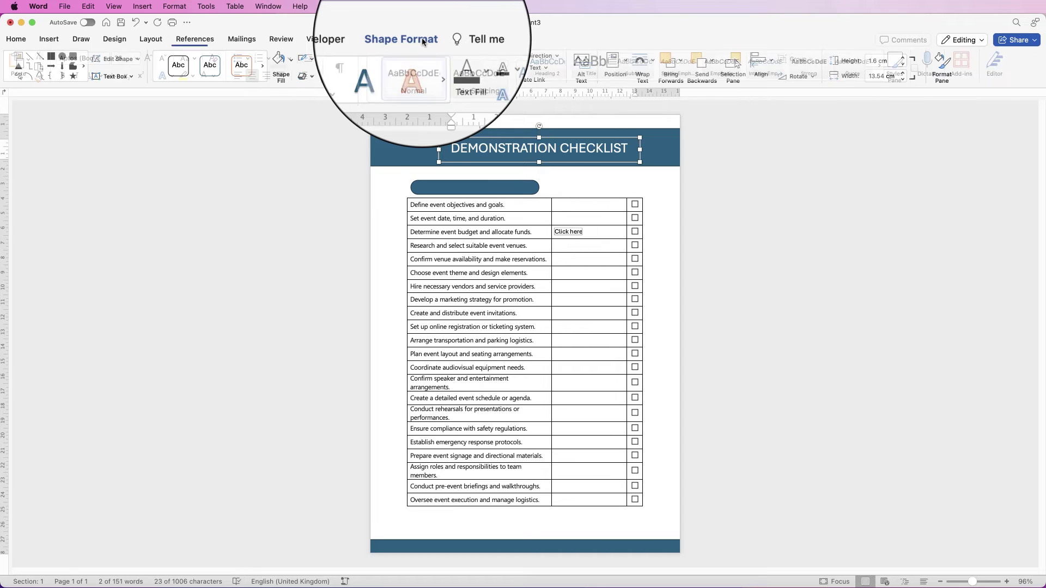
pyautogui.click(774, 61)
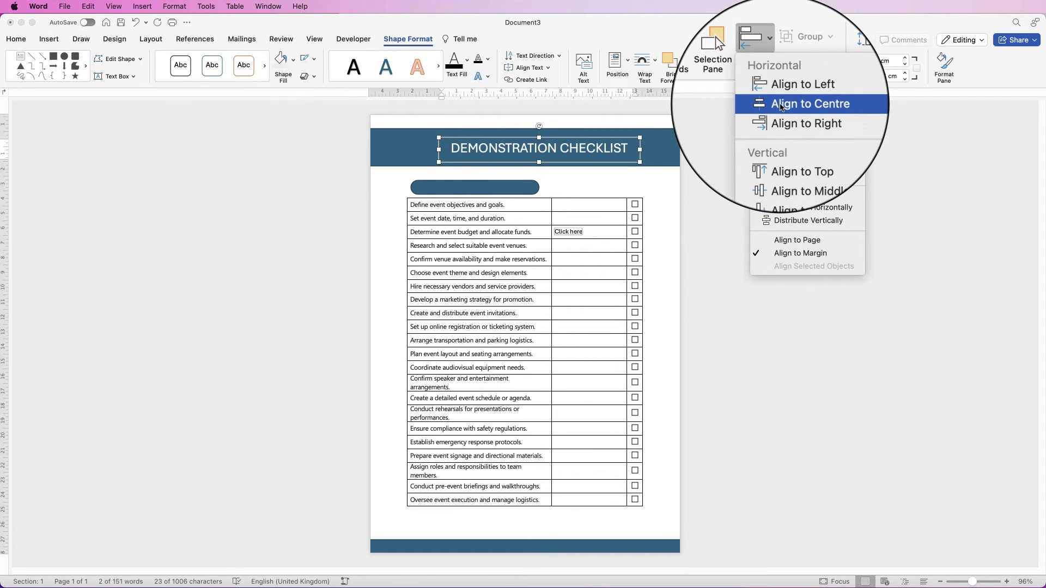
# Step: Centre the title horizontally and duplicate the pill as a shorter copy over the middle column
pyautogui.click(781, 105)
pyautogui.click(736, 64)
pyautogui.click(391, 191)
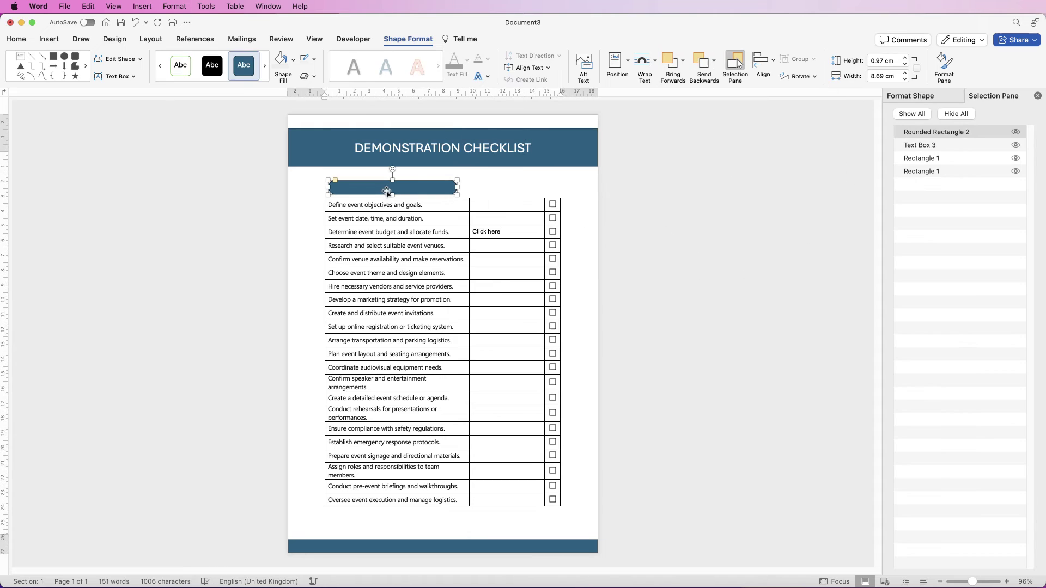
pyautogui.moveTo(379, 189); pyautogui.dragTo(509, 183)
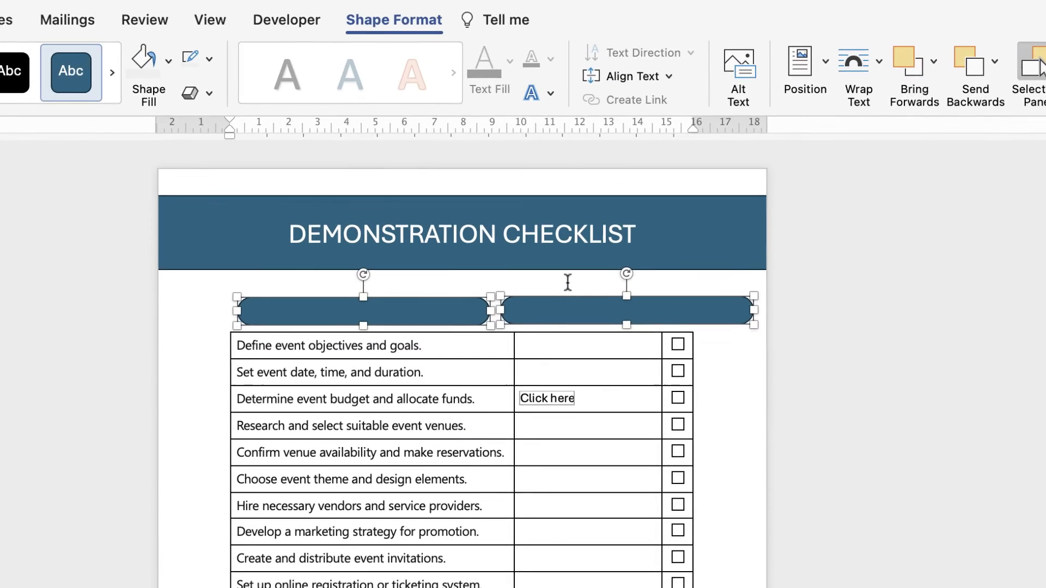
pyautogui.click(495, 170)
pyautogui.click(462, 189)
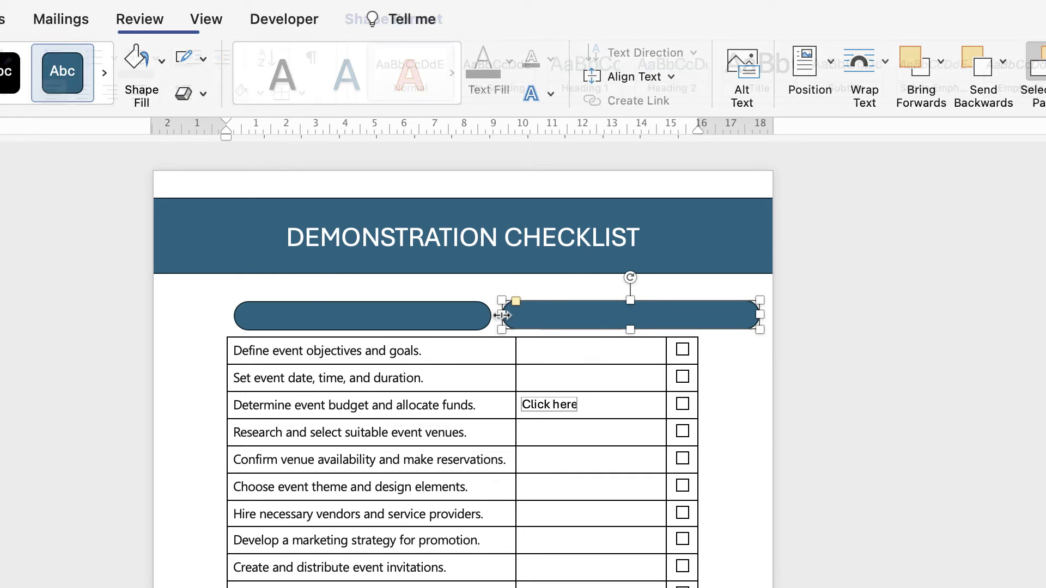
pyautogui.moveTo(499, 318); pyautogui.dragTo(610, 318)
pyautogui.moveTo(696, 316); pyautogui.dragTo(664, 317)
pyautogui.click(728, 323)
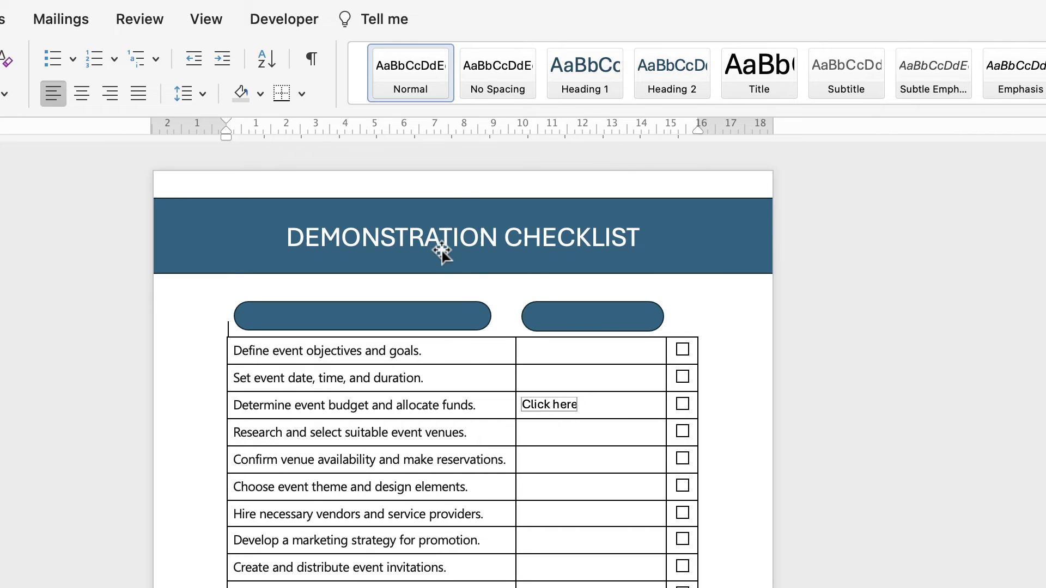
# Step: Copy the title box onto the left pill and change its text to sentence case
pyautogui.click(462, 238)
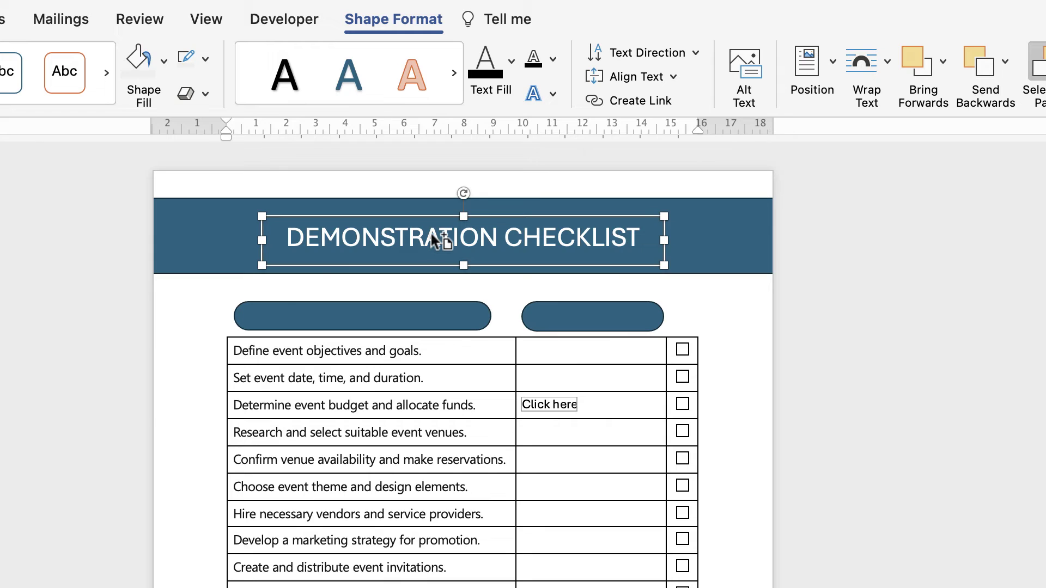
pyautogui.moveTo(434, 240); pyautogui.dragTo(402, 307)
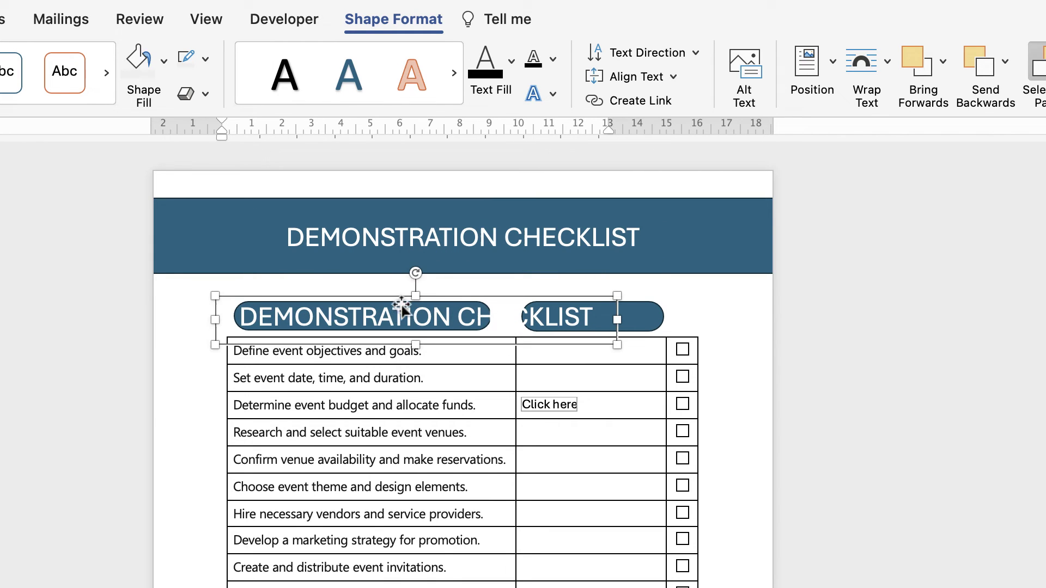
pyautogui.doubleClick(380, 321)
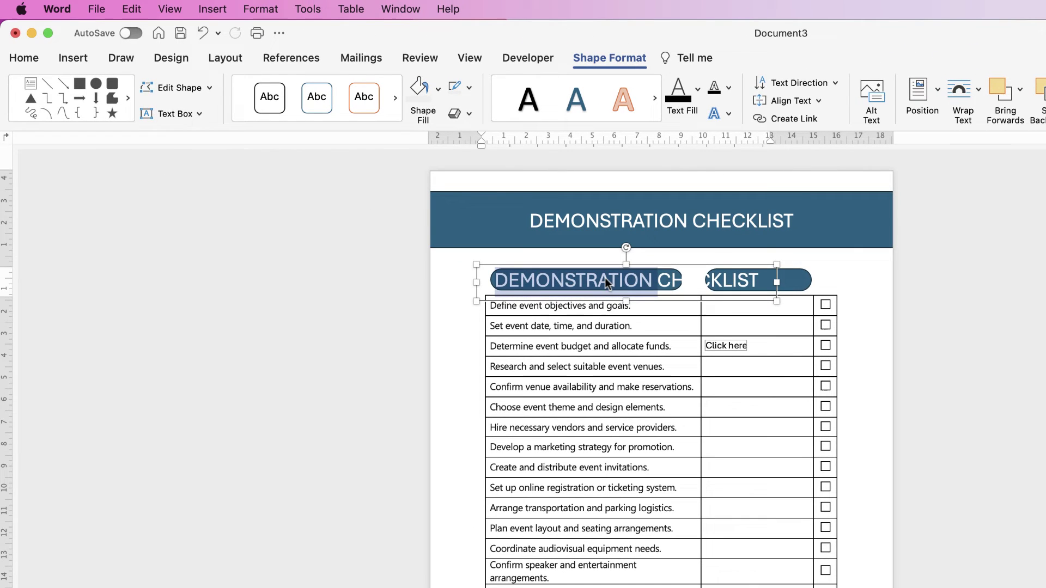
pyautogui.hotkey('shift', 'End')
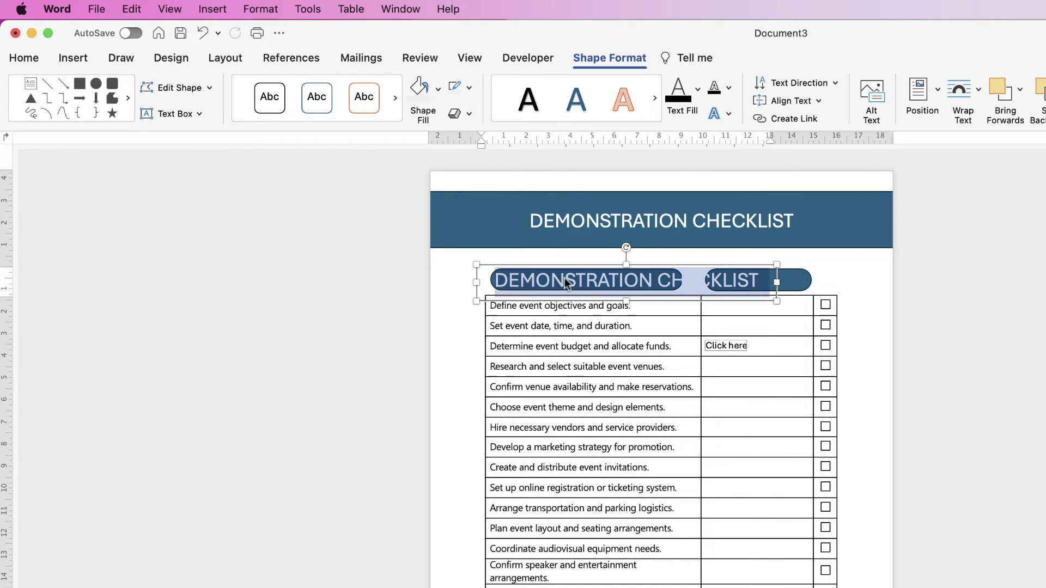
pyautogui.click(25, 58)
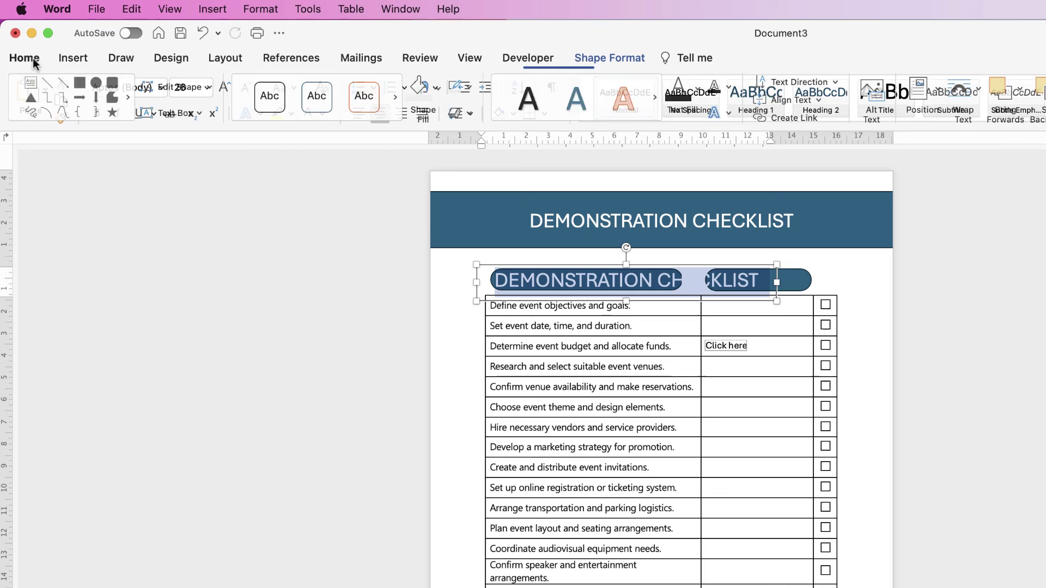
pyautogui.click(291, 89)
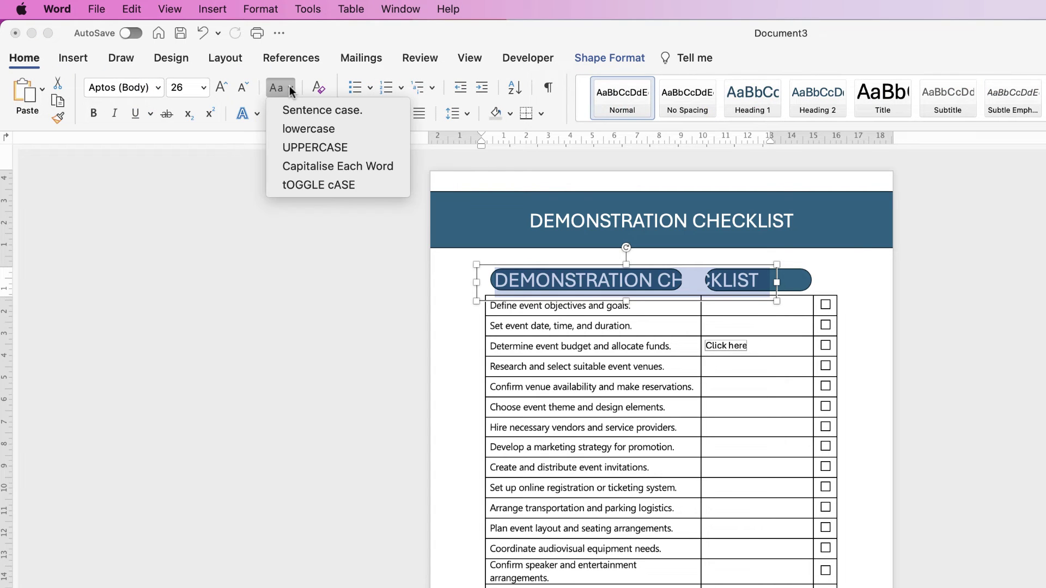
pyautogui.click(292, 109)
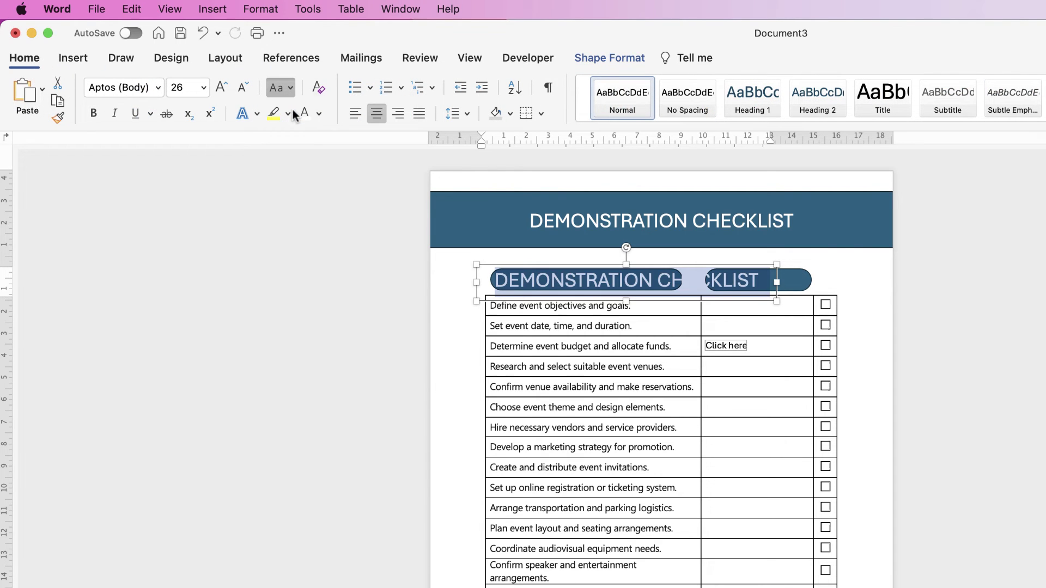
# Step: Shrink the copied text to 18 pt, retype it as 'Description', and narrow the box
pyautogui.click(242, 89)
pyautogui.click(242, 89)
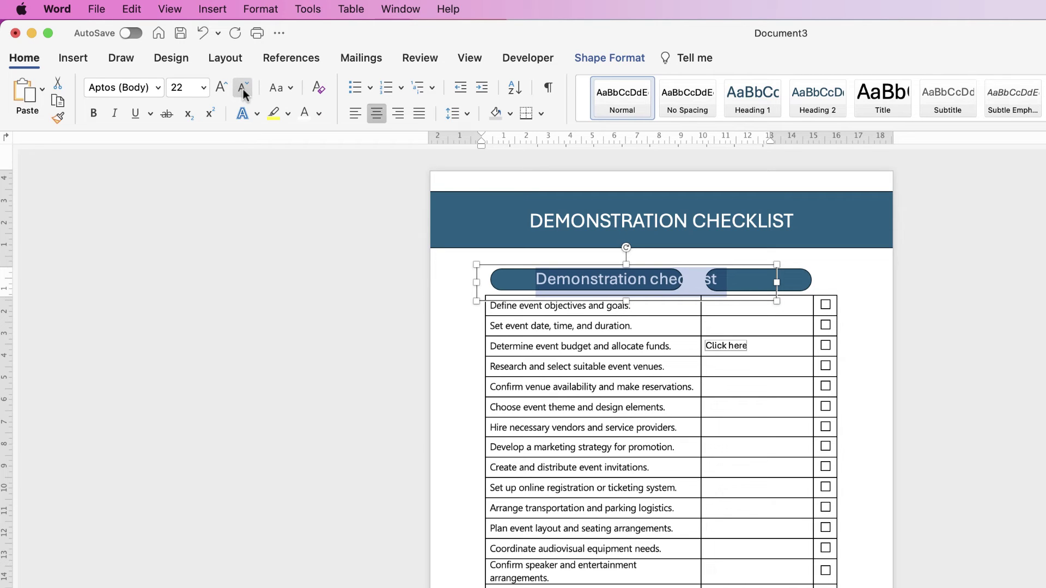
pyautogui.click(243, 91)
pyautogui.click(243, 91)
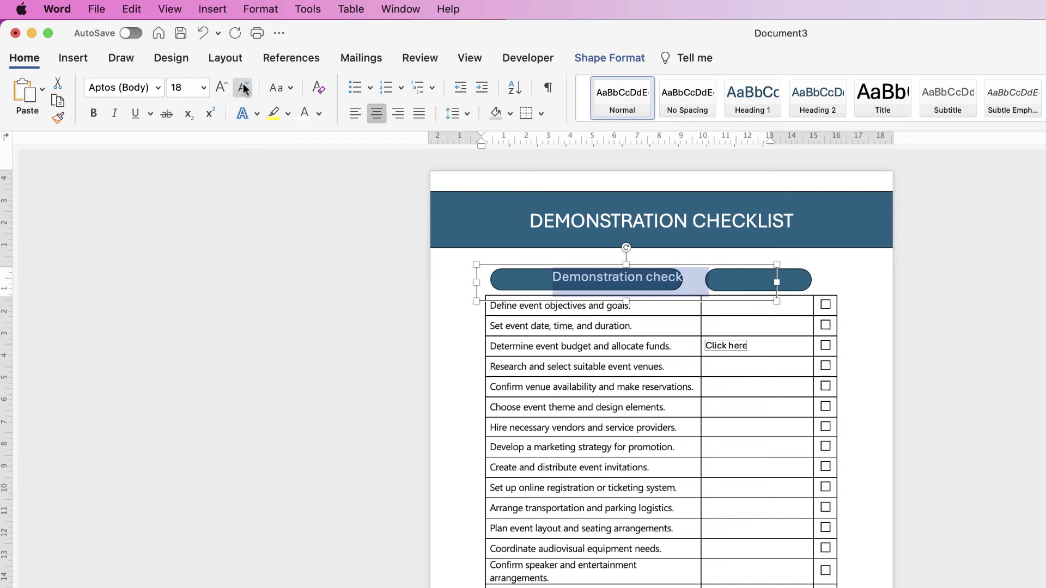
pyautogui.write('De')
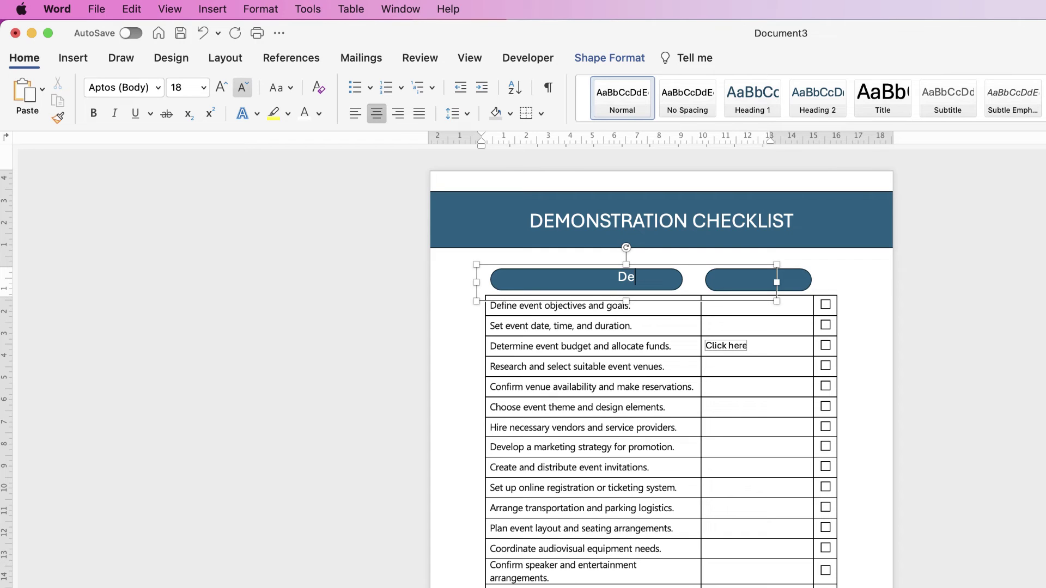
pyautogui.write('scription')
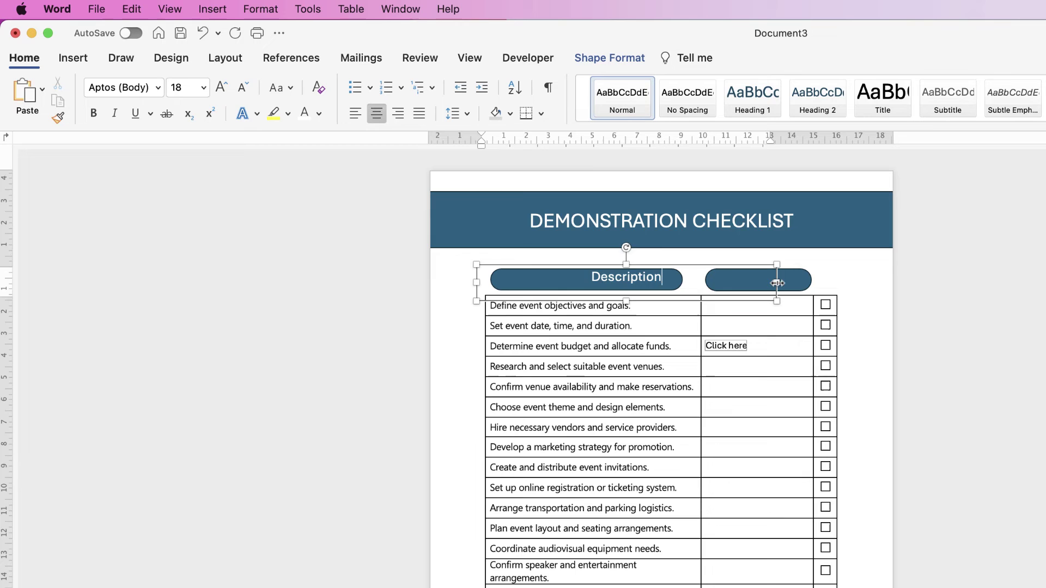
pyautogui.moveTo(776, 282); pyautogui.dragTo(578, 282)
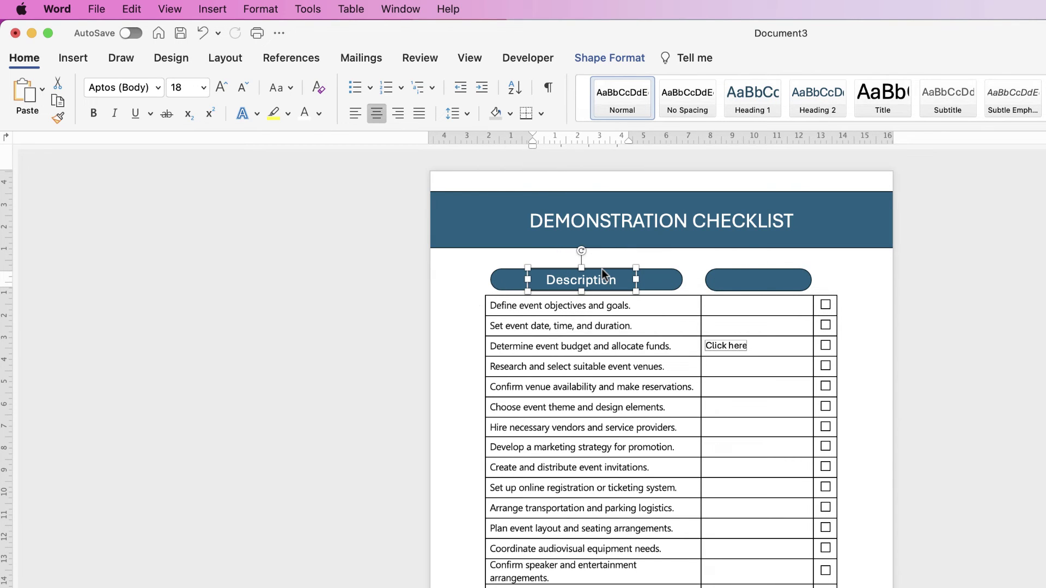
pyautogui.press('super+z')
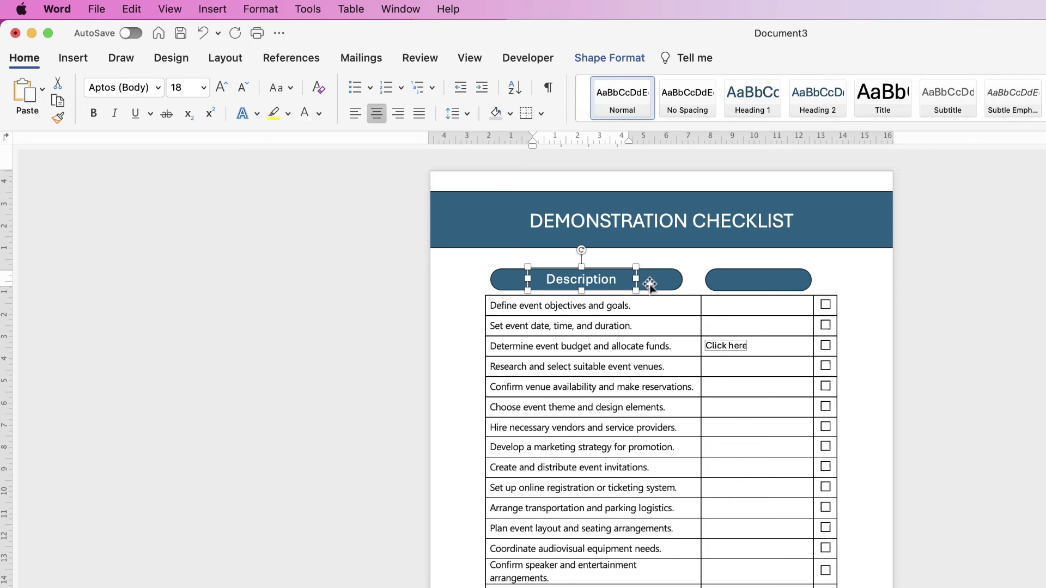
# Step: Centre the Description label within its left pill
pyautogui.keyDown('shift'); pyautogui.click(650, 283); pyautogui.keyUp('shift')
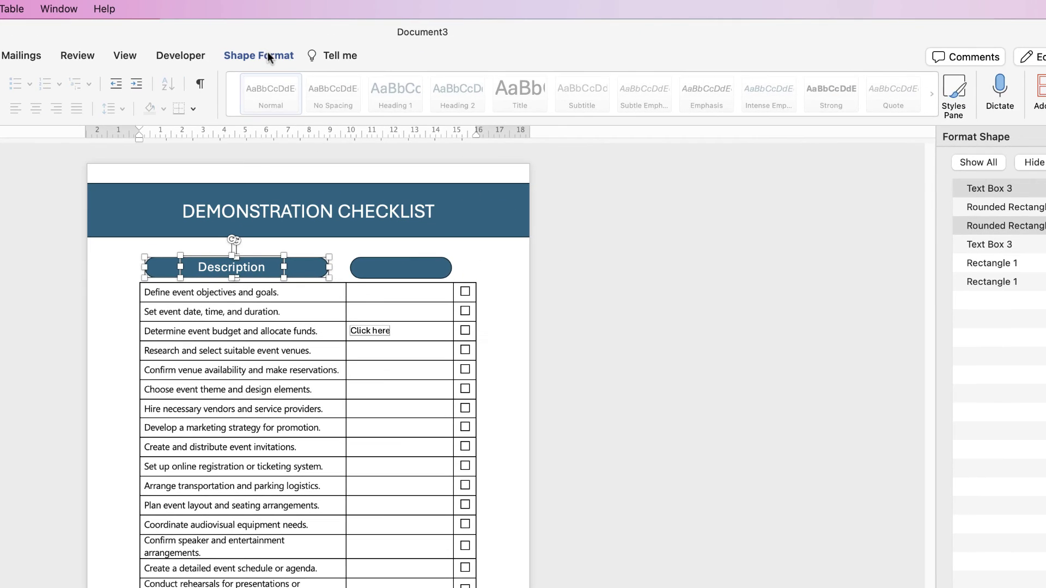
pyautogui.click(597, 58)
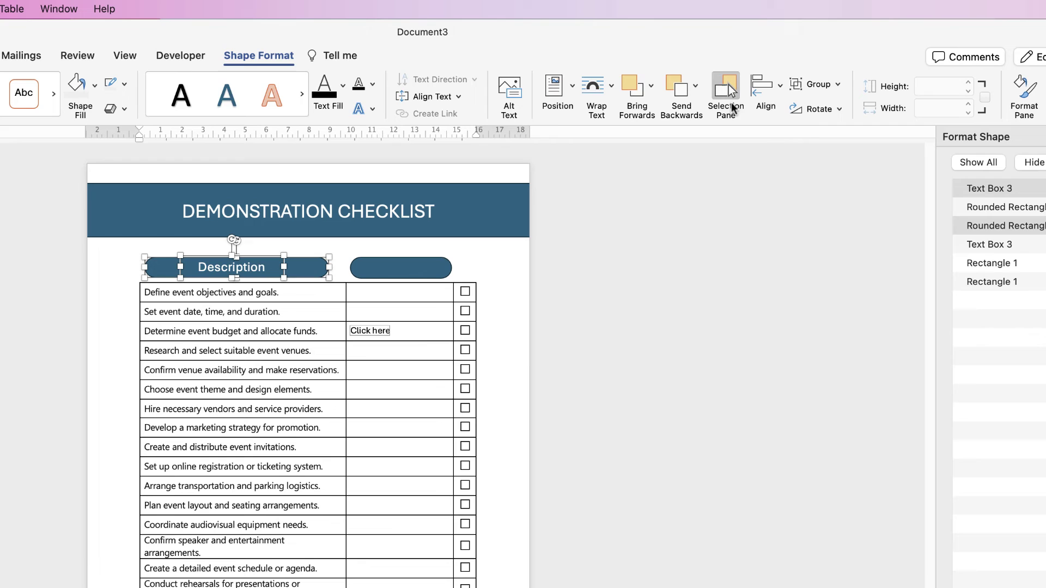
pyautogui.click(780, 86)
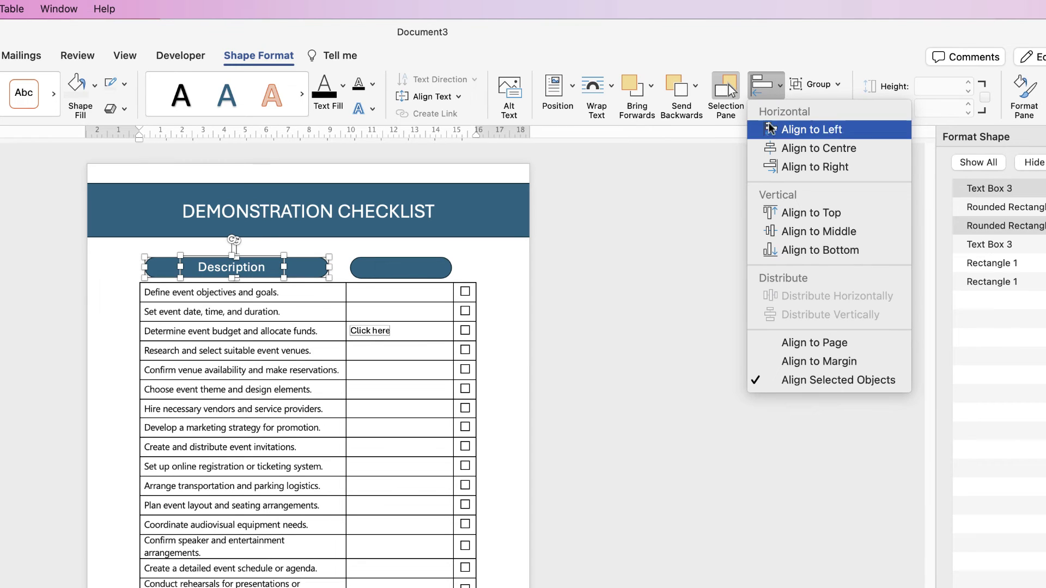
pyautogui.click(795, 153)
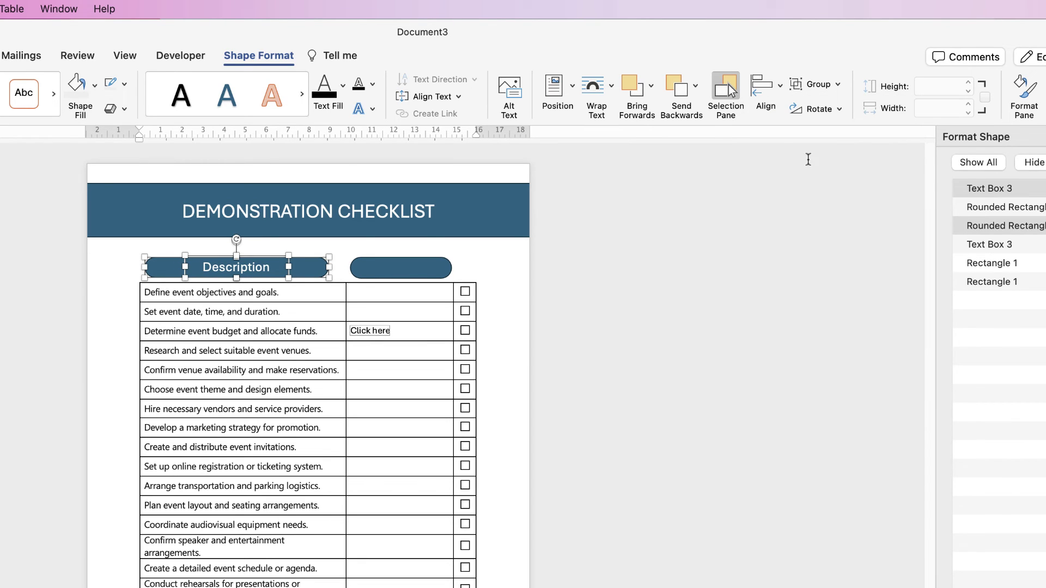
# Step: Copy the Description label onto the second pill, retype it 'Notes', and narrow it to fit
pyautogui.click(488, 264)
pyautogui.click(241, 275)
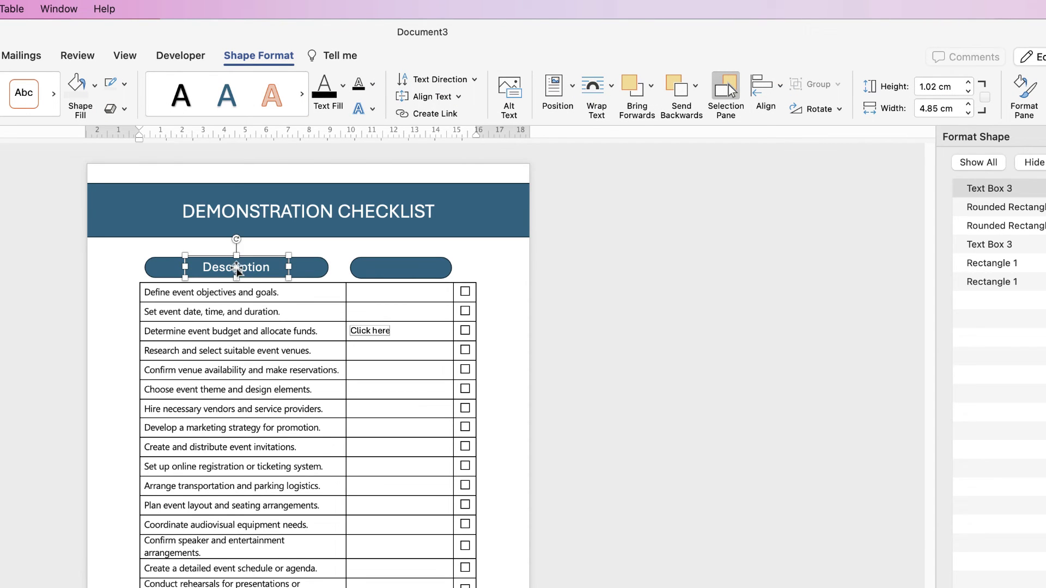
pyautogui.moveTo(245, 271); pyautogui.dragTo(370, 269)
pyautogui.click(424, 269)
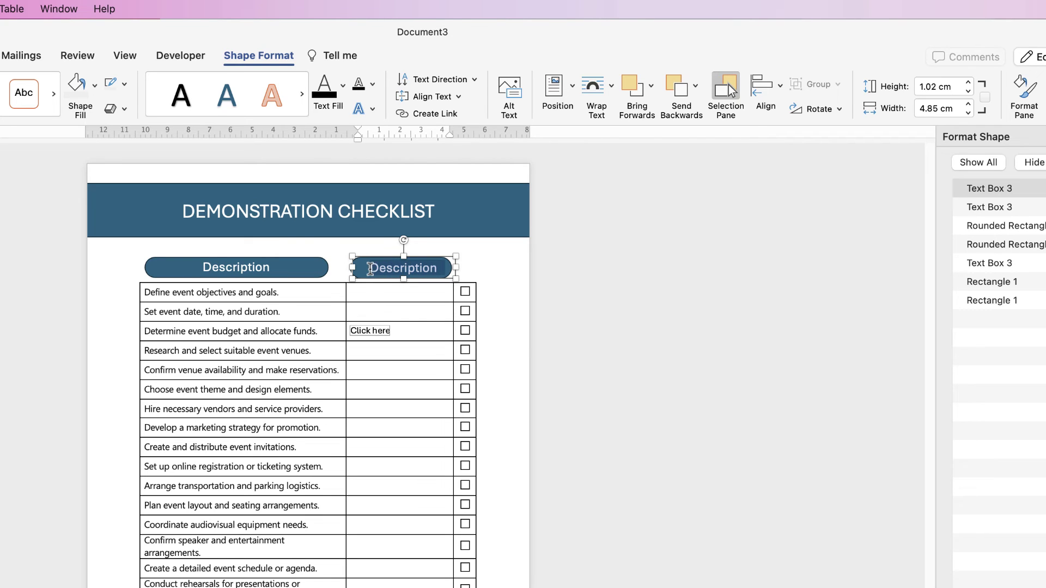
pyautogui.write('Notes')
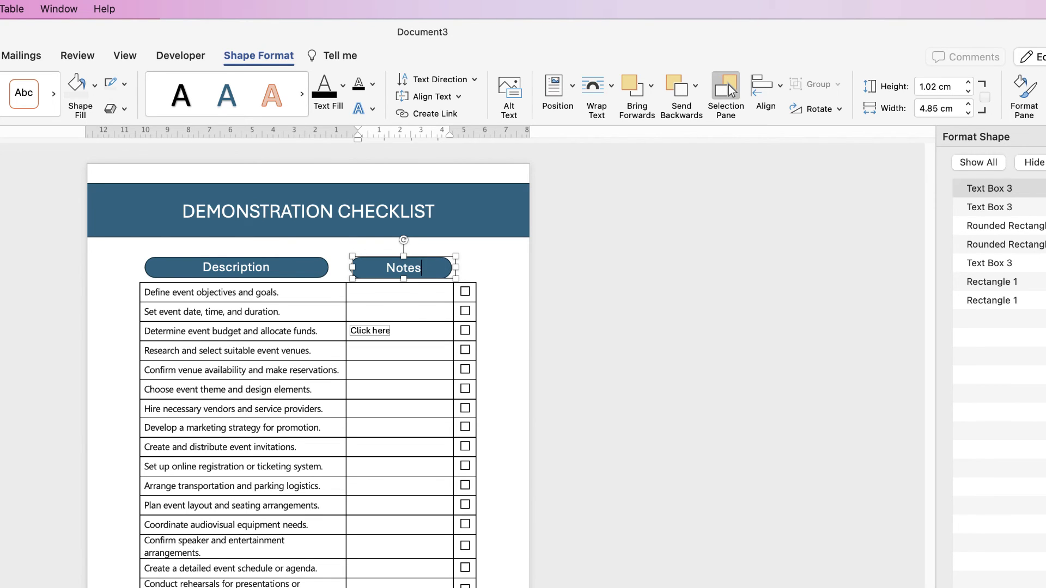
pyautogui.moveTo(455, 267); pyautogui.dragTo(409, 268)
pyautogui.keyDown('shift'); pyautogui.click(428, 268); pyautogui.keyUp('shift')
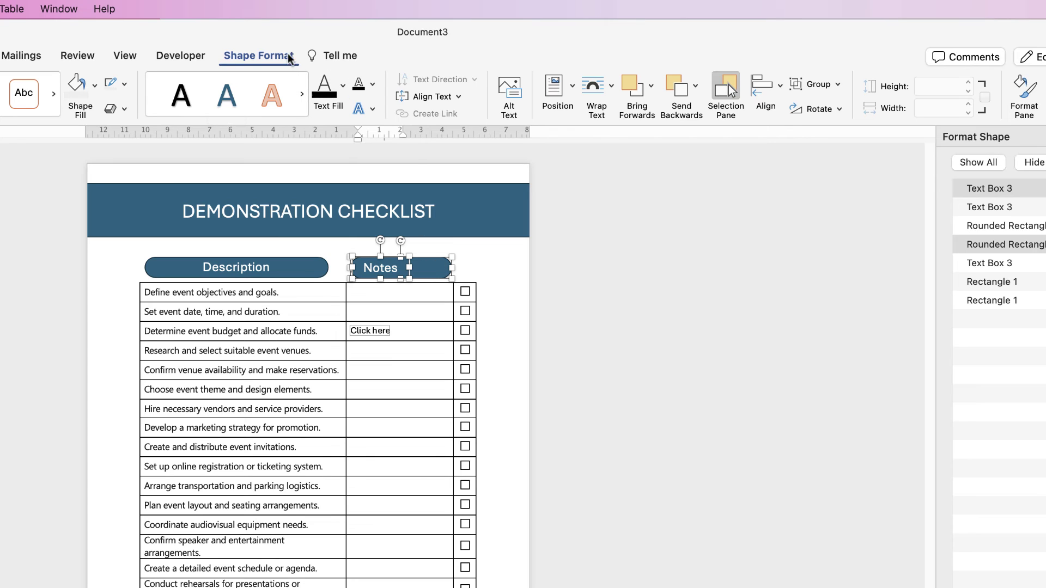
# Step: Centre the Notes label on its pill and group them together
pyautogui.click(780, 87)
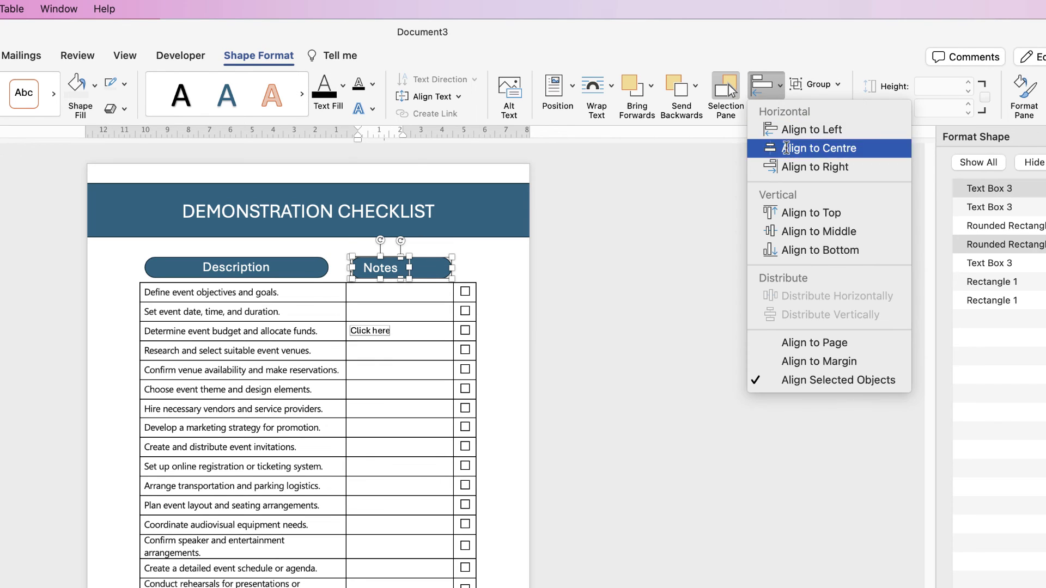
pyautogui.click(801, 147)
pyautogui.click(826, 84)
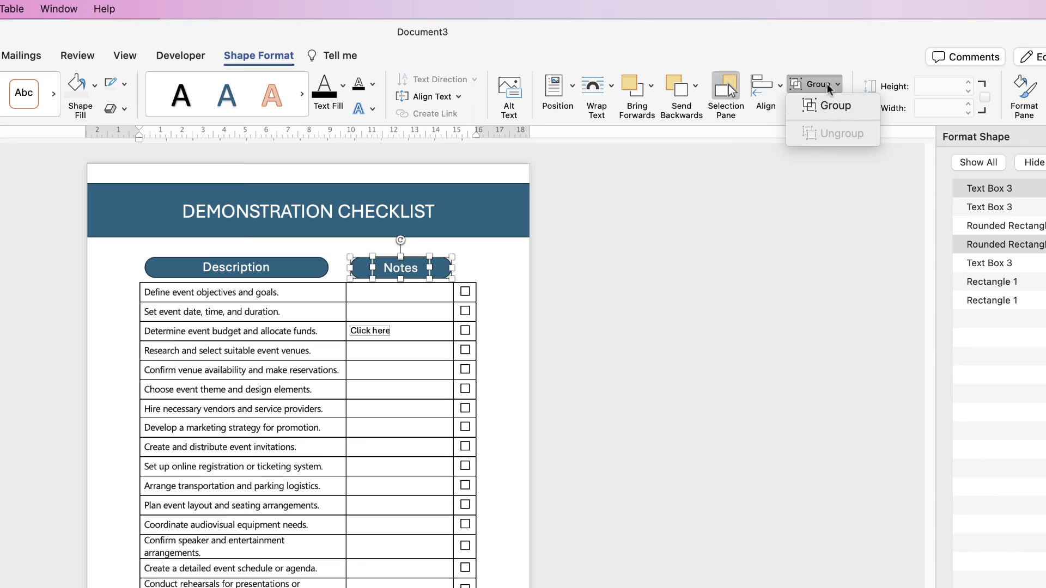
pyautogui.click(824, 106)
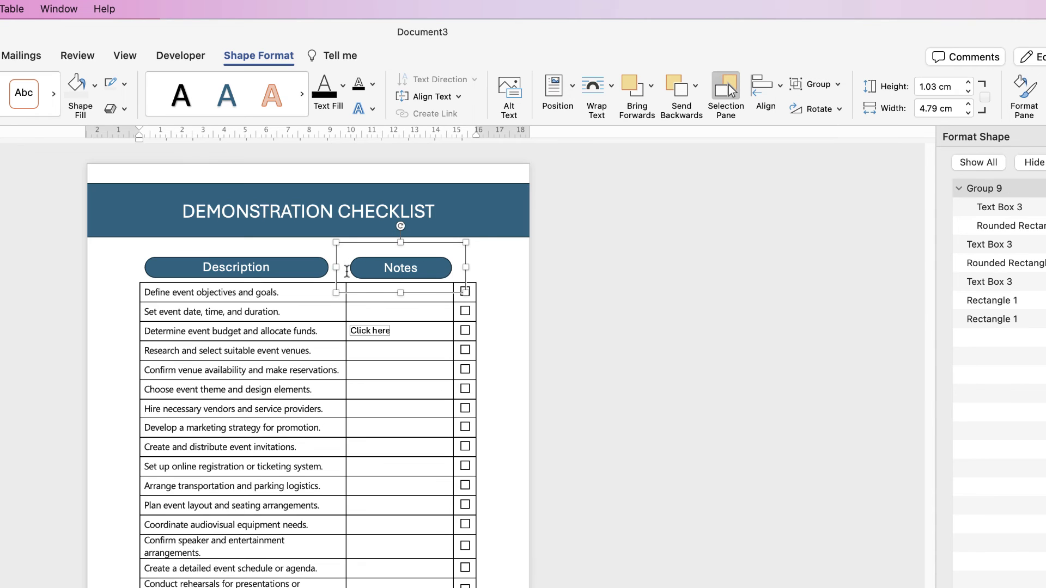
# Step: Group the Description label with its pill
pyautogui.click(231, 271)
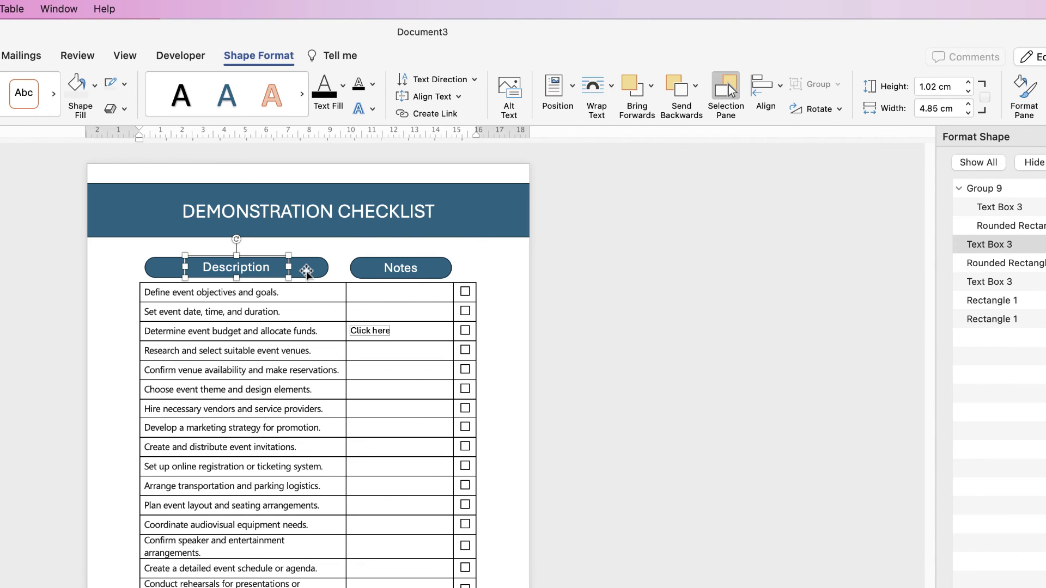
pyautogui.keyDown('shift'); pyautogui.click(307, 269); pyautogui.keyUp('shift')
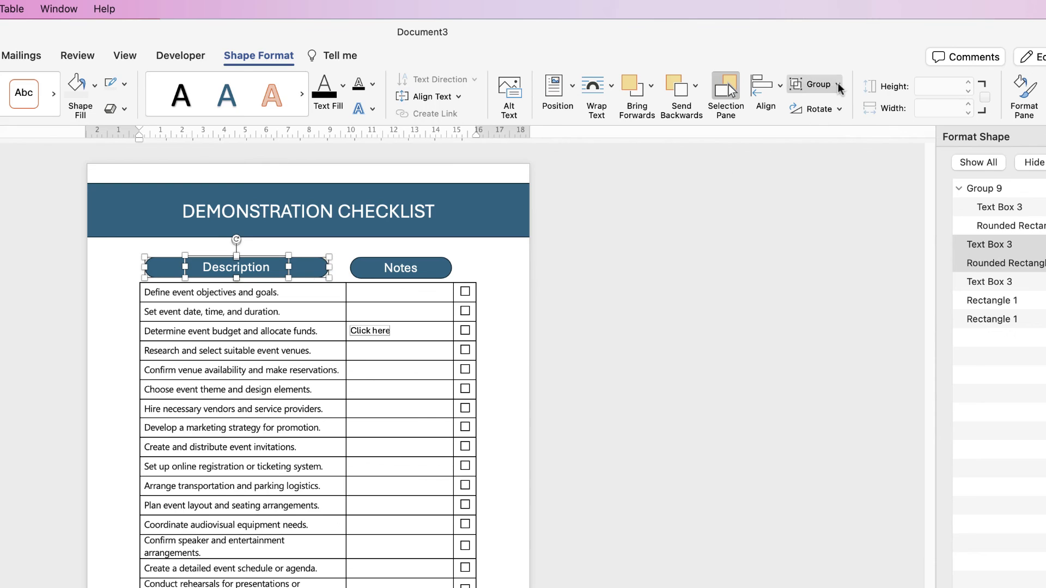
pyautogui.click(814, 84)
pyautogui.click(827, 104)
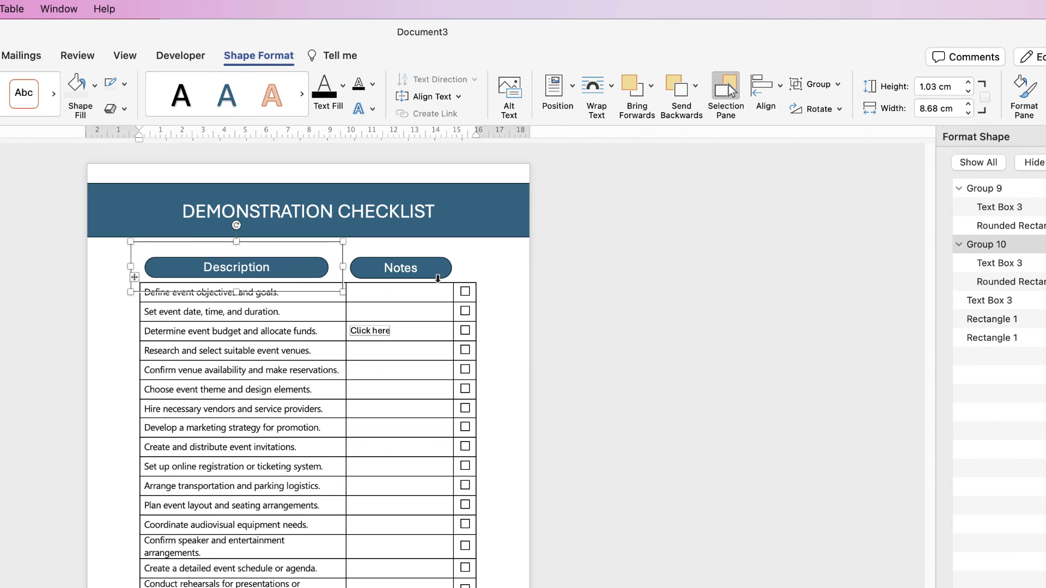
# Step: Align the Description and Notes groups to the same vertical middle
pyautogui.click(411, 269)
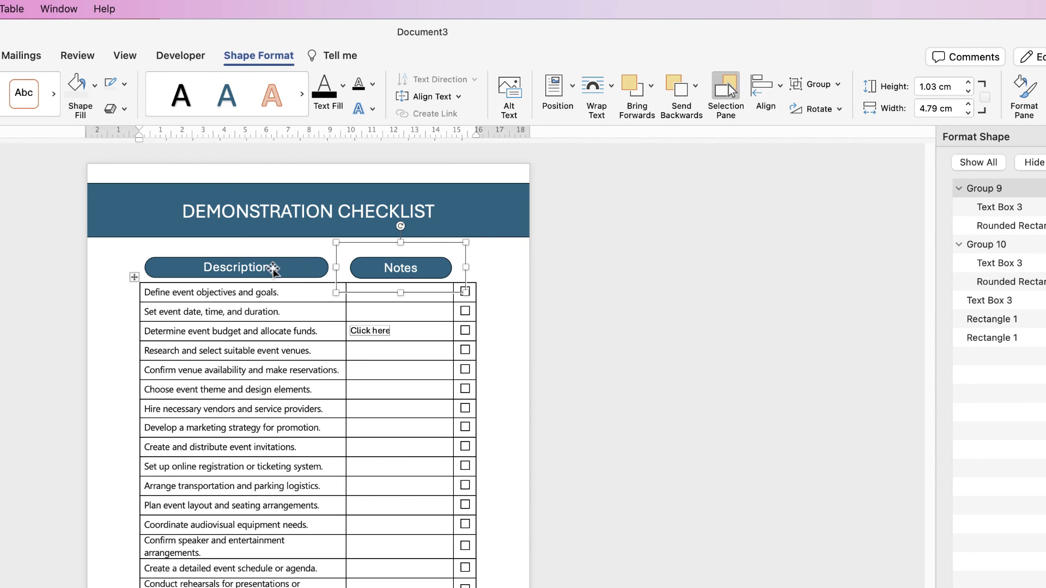
pyautogui.keyDown('shift'); pyautogui.click(271, 268); pyautogui.keyUp('shift')
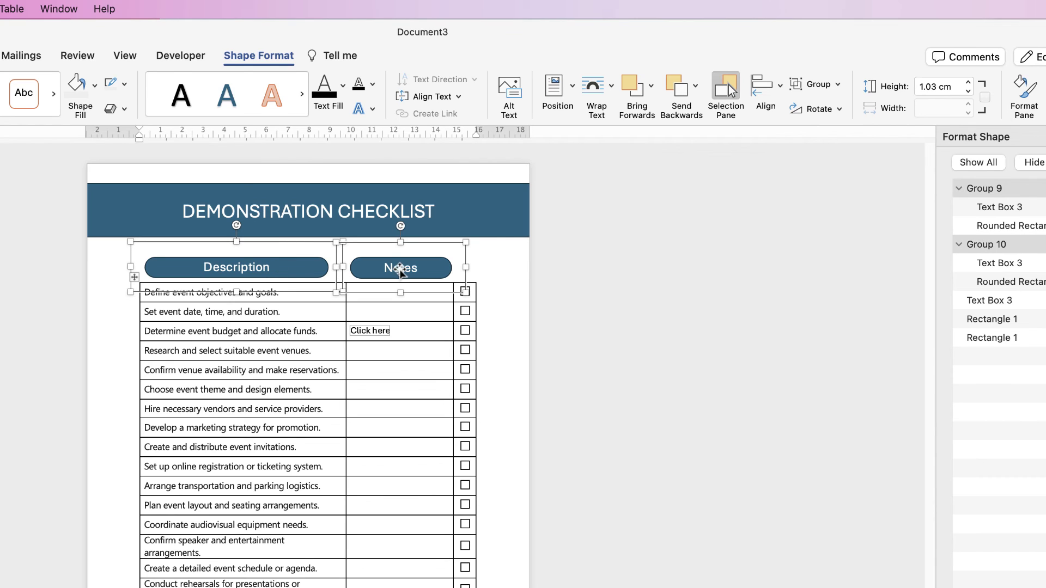
pyautogui.click(780, 88)
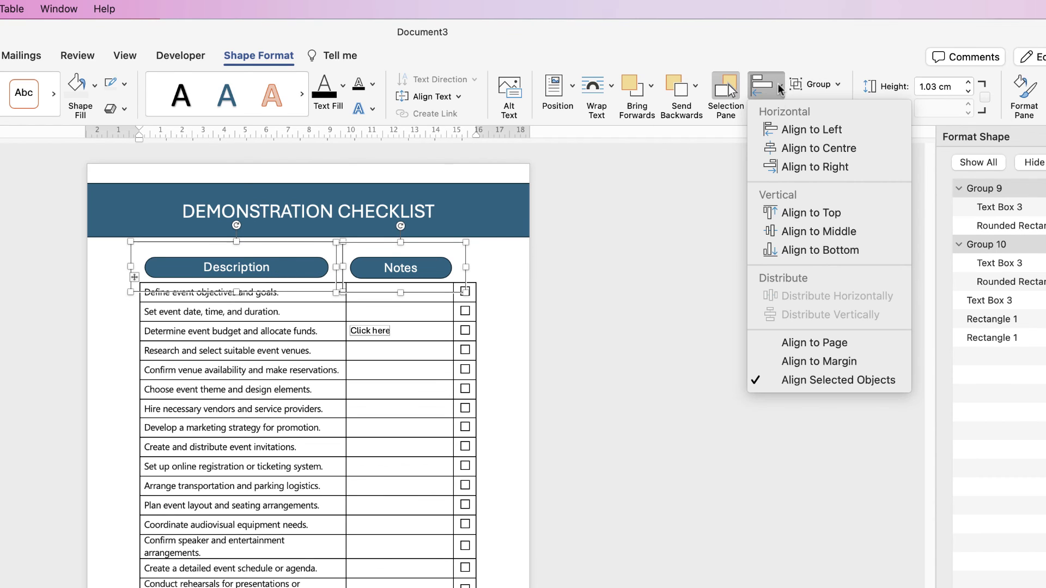
pyautogui.click(789, 232)
pyautogui.click(133, 264)
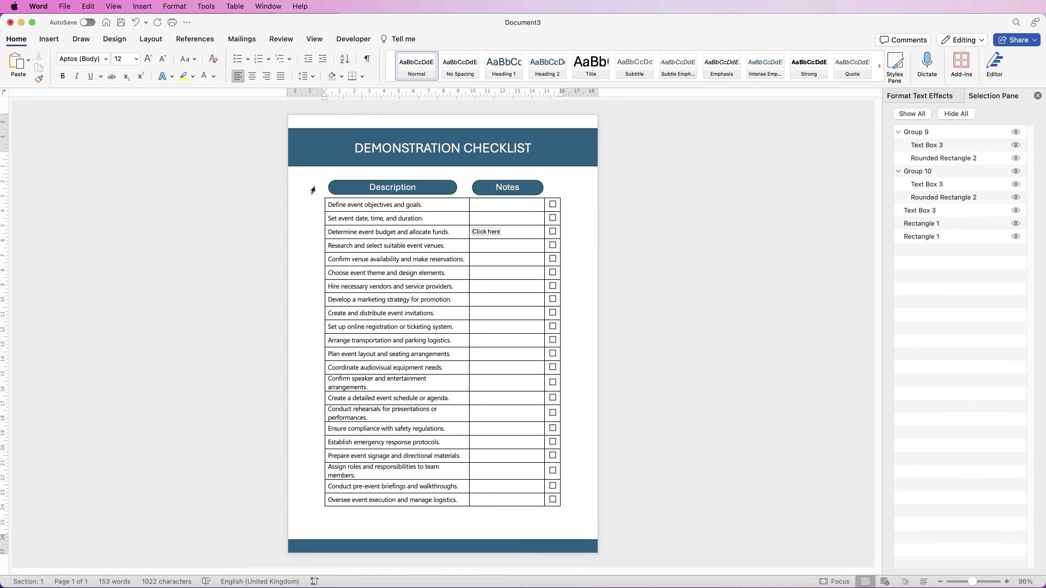
# Step: Add a blank line above the table, raise the footer bar, and remove the table's left and right borders
pyautogui.press('Return')
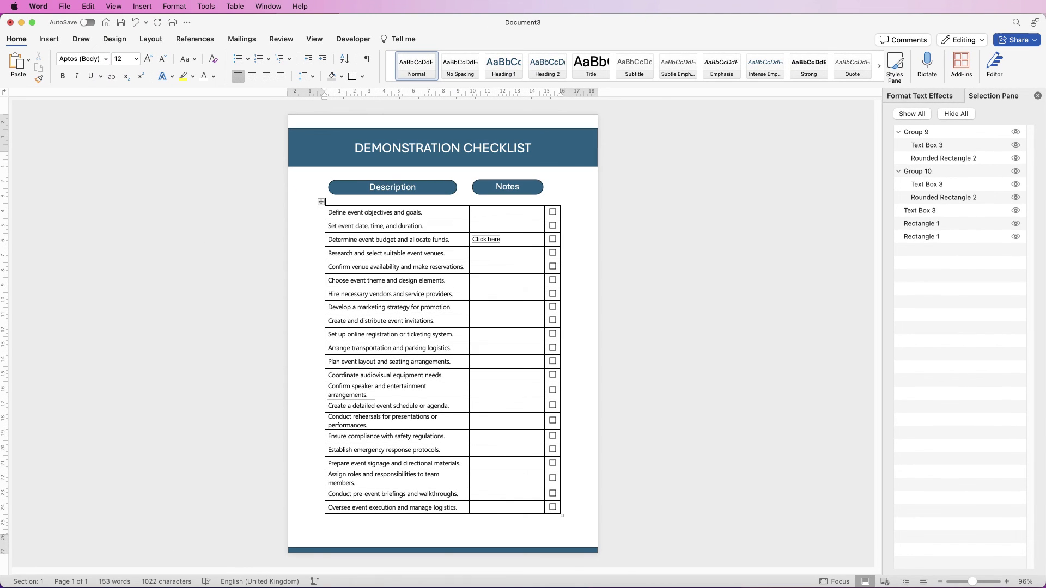
pyautogui.moveTo(442, 549); pyautogui.dragTo(442, 542)
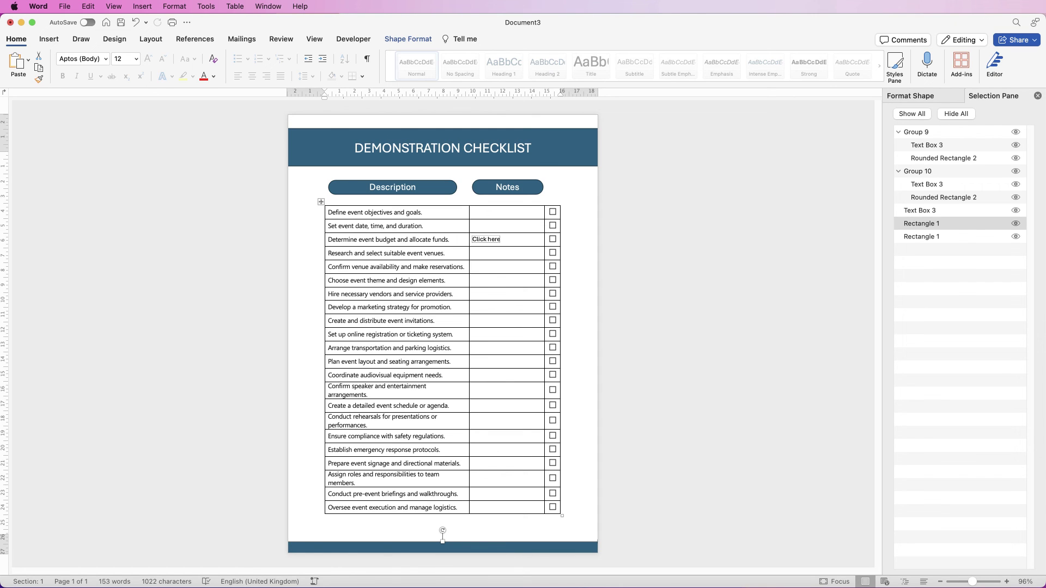
pyautogui.click(321, 202)
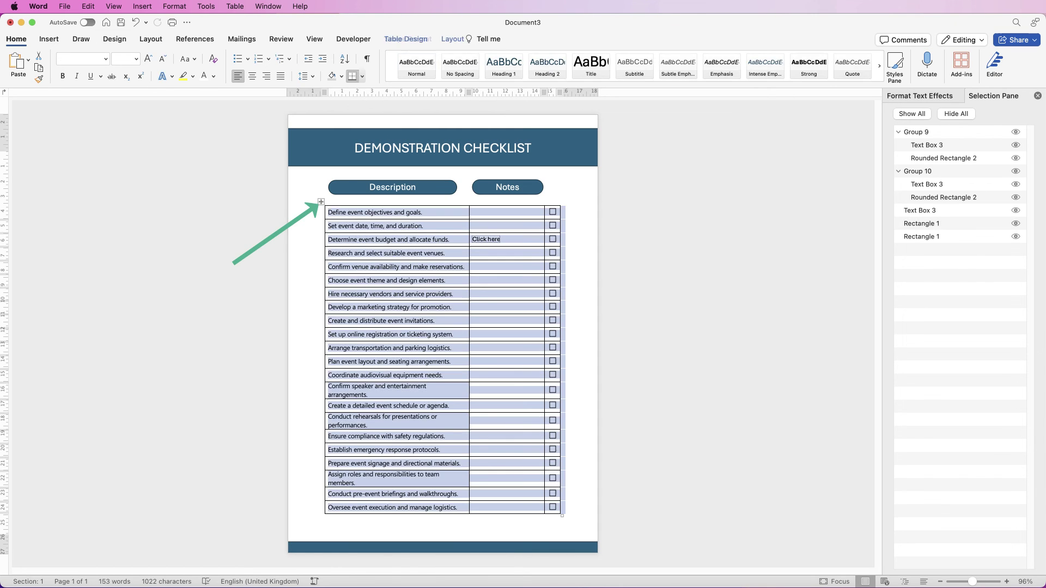
pyautogui.click(406, 39)
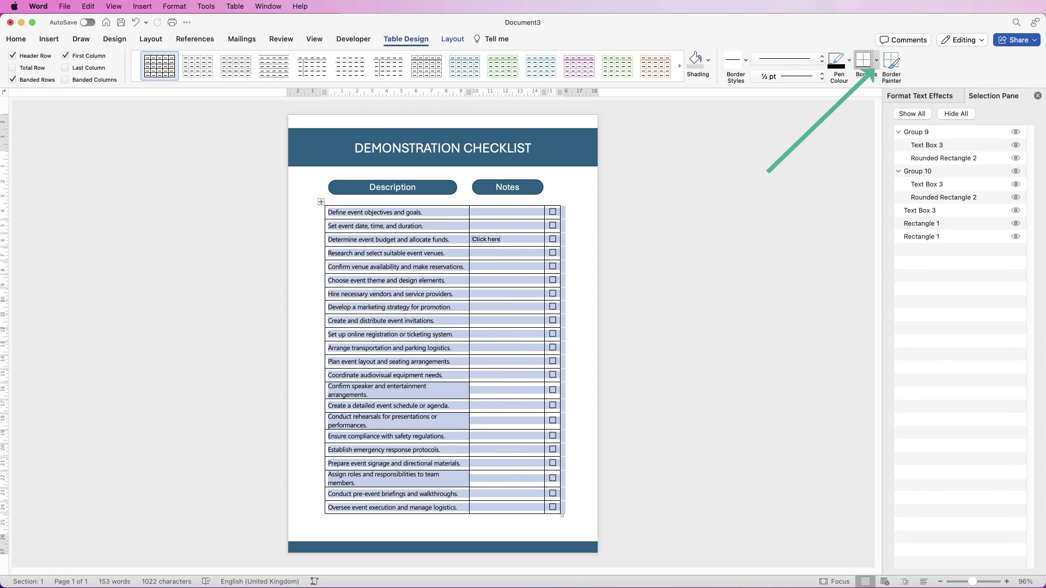
pyautogui.click(876, 60)
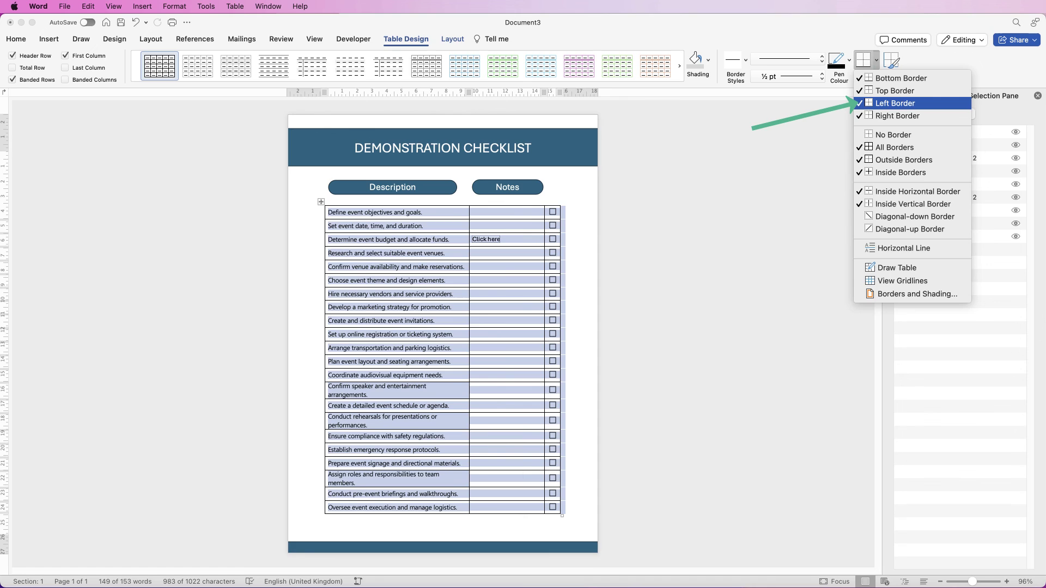
pyautogui.click(895, 103)
pyautogui.click(875, 60)
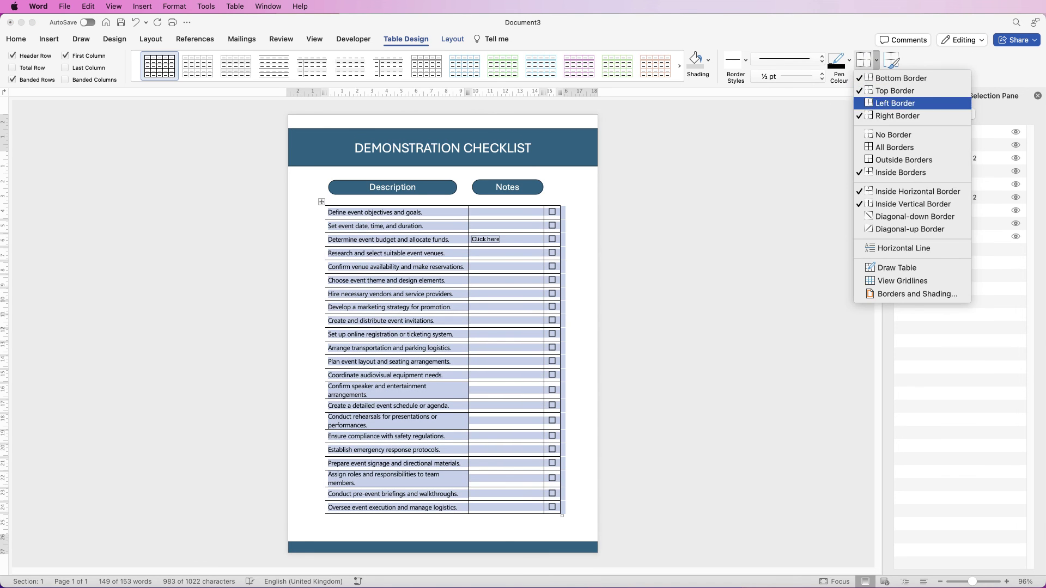
pyautogui.click(897, 116)
pyautogui.click(560, 250)
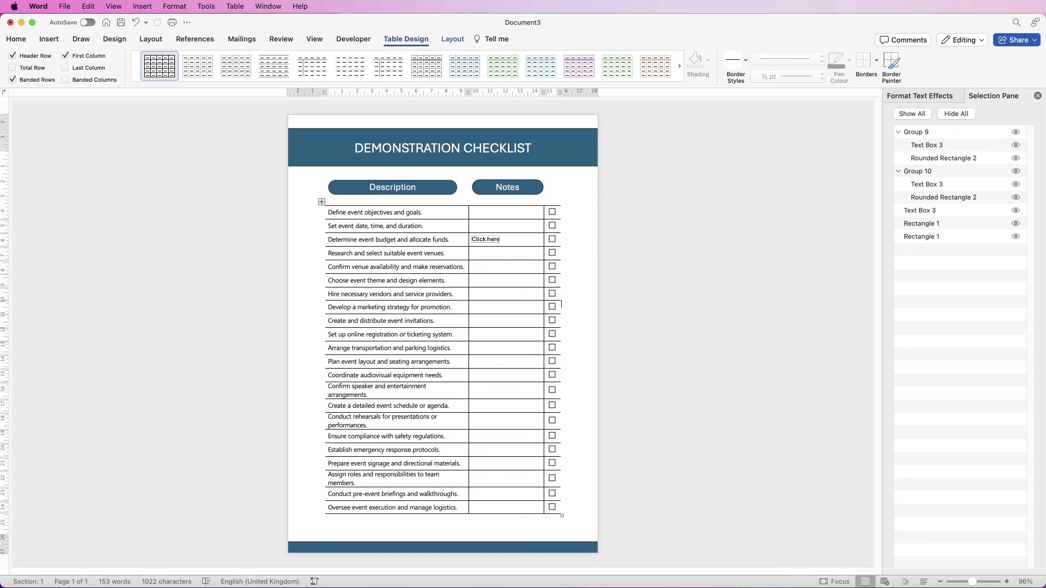
# Step: Switch to the Developer tab to show Word's form tools
pyautogui.click(353, 39)
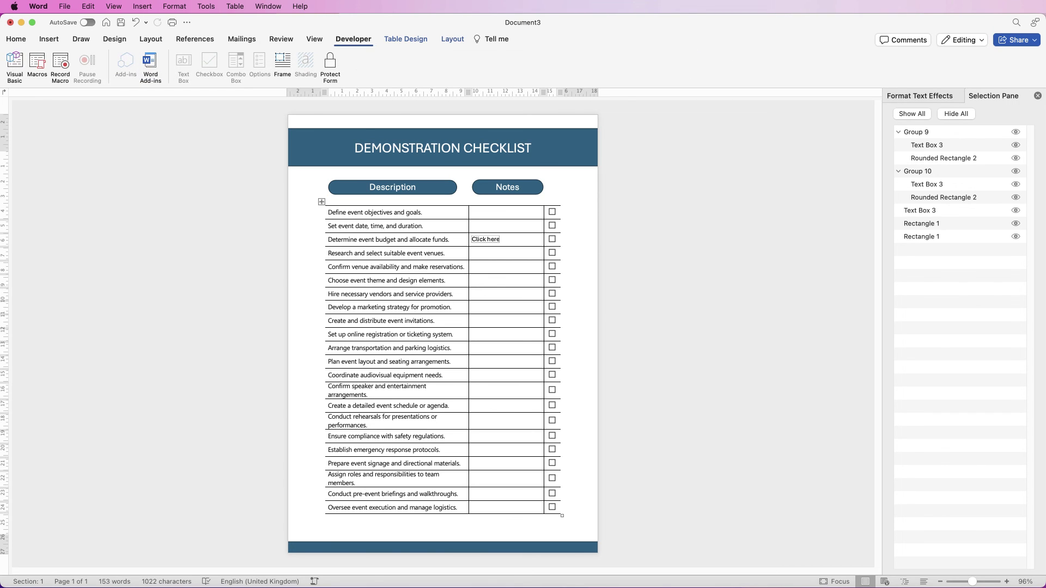